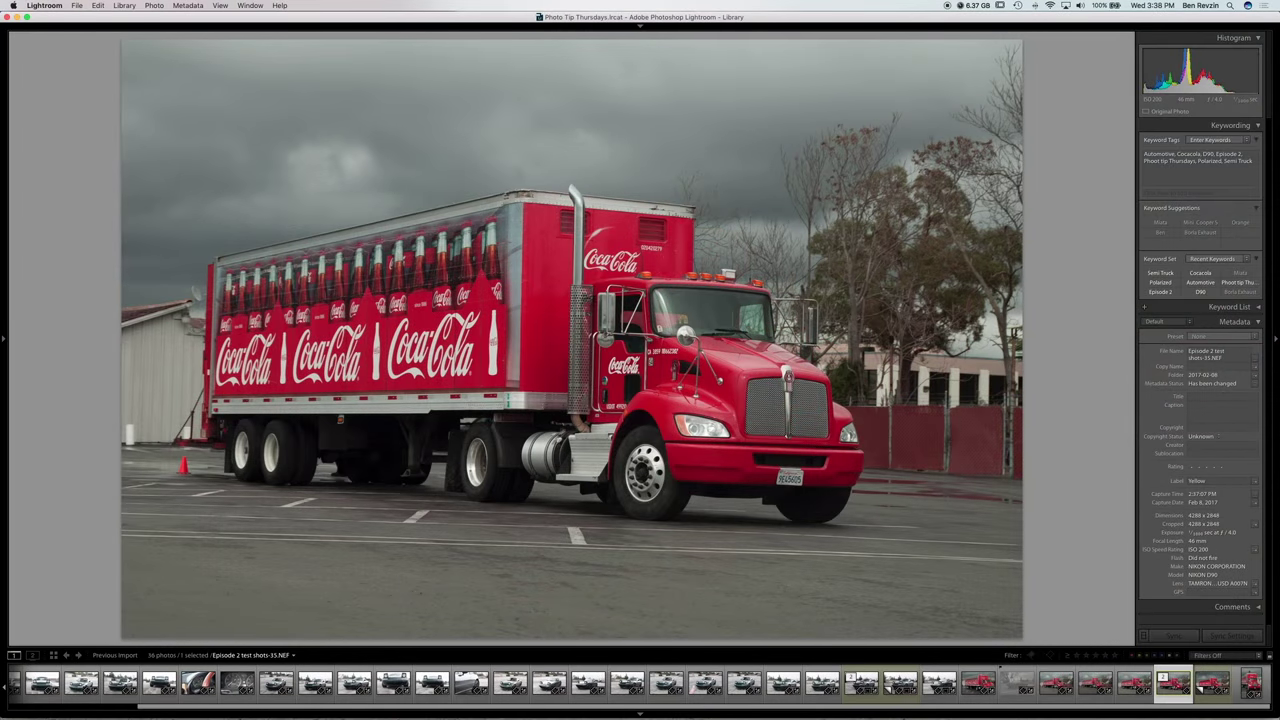
Compare the original Coca-Cola truck photo with its edited virtual copy.
key("Right")
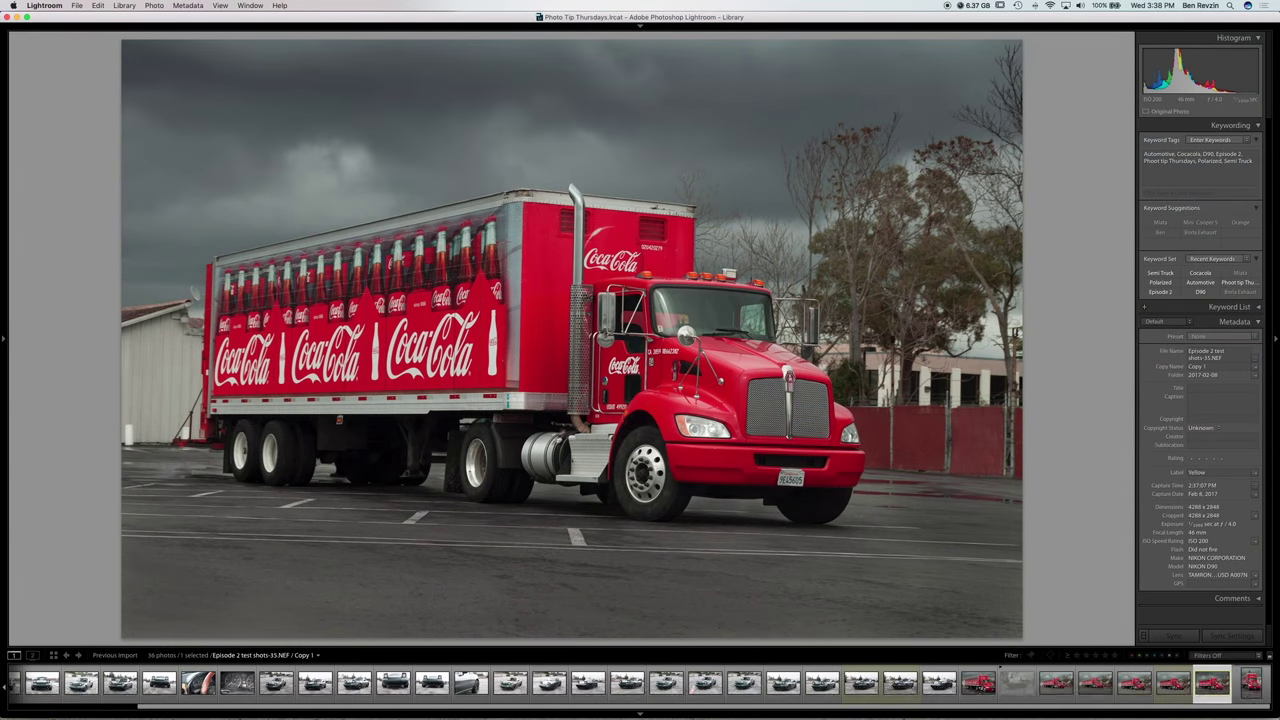
key("Left")
key("Right")
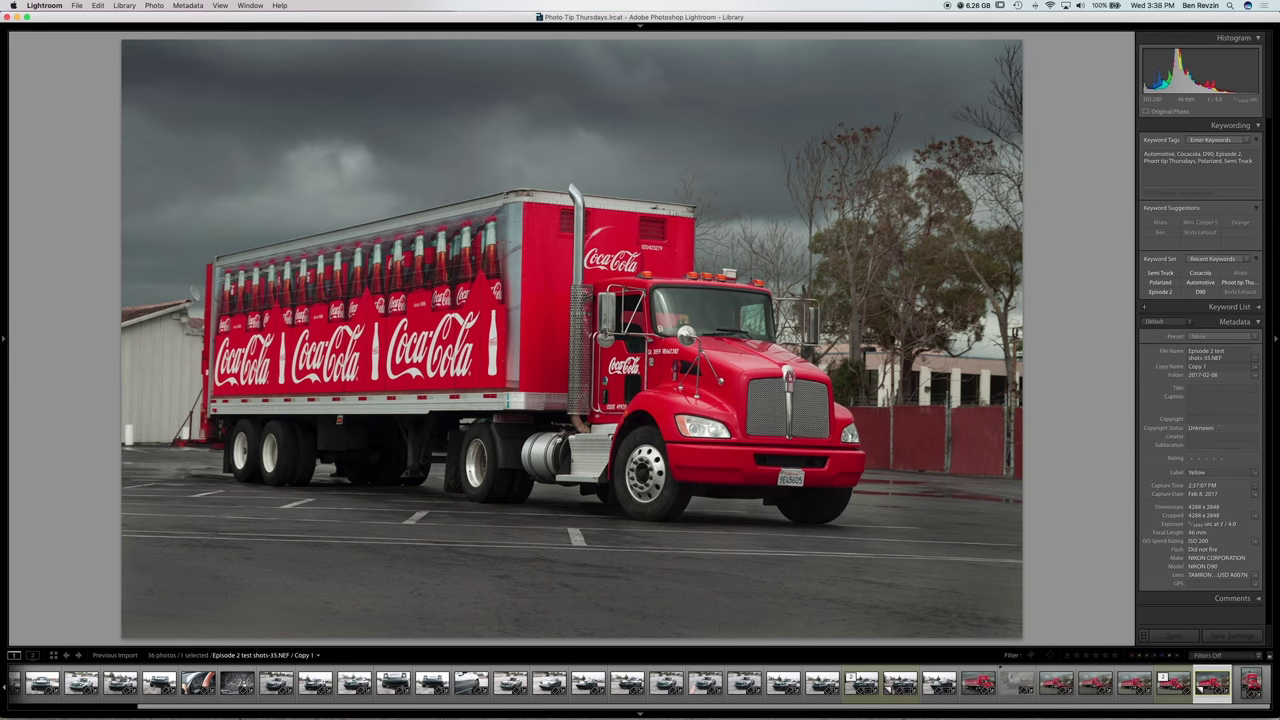
key("Left")
key("Right")
Open the virtual copy of the green Mazda photo for developing and select its existing brush mask on the asphalt.
key("g")
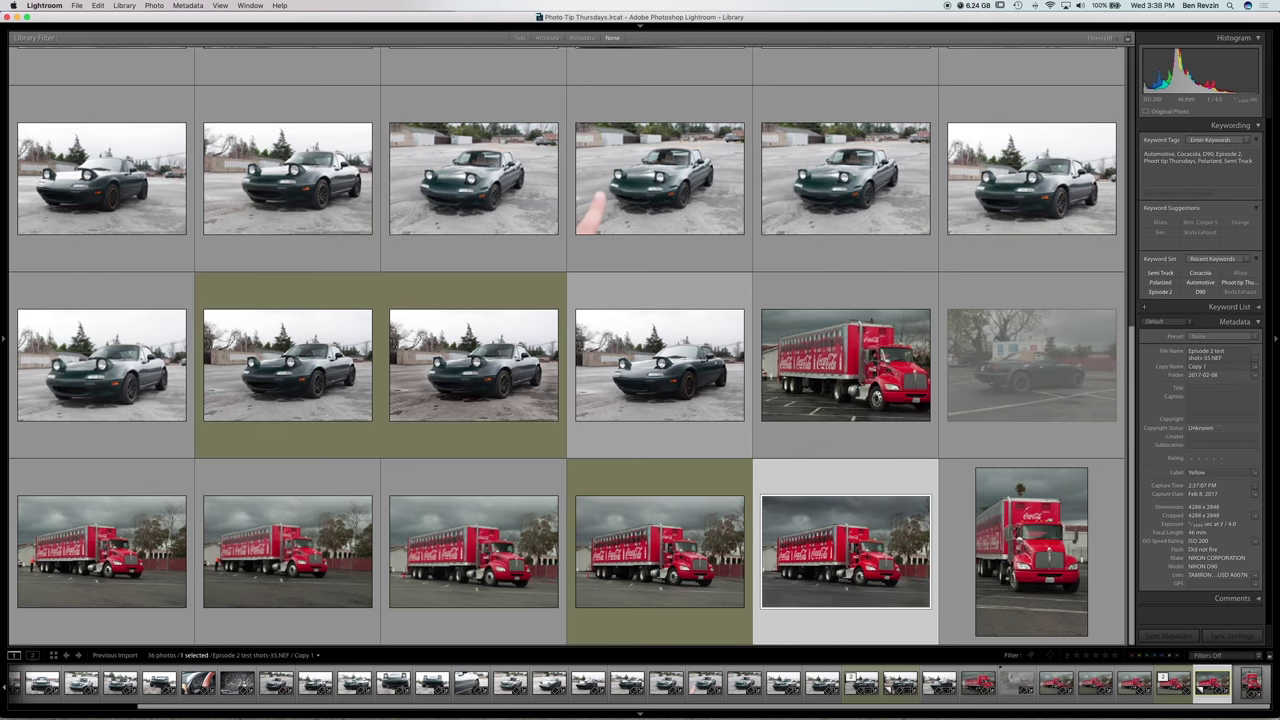
left_click(474, 366)
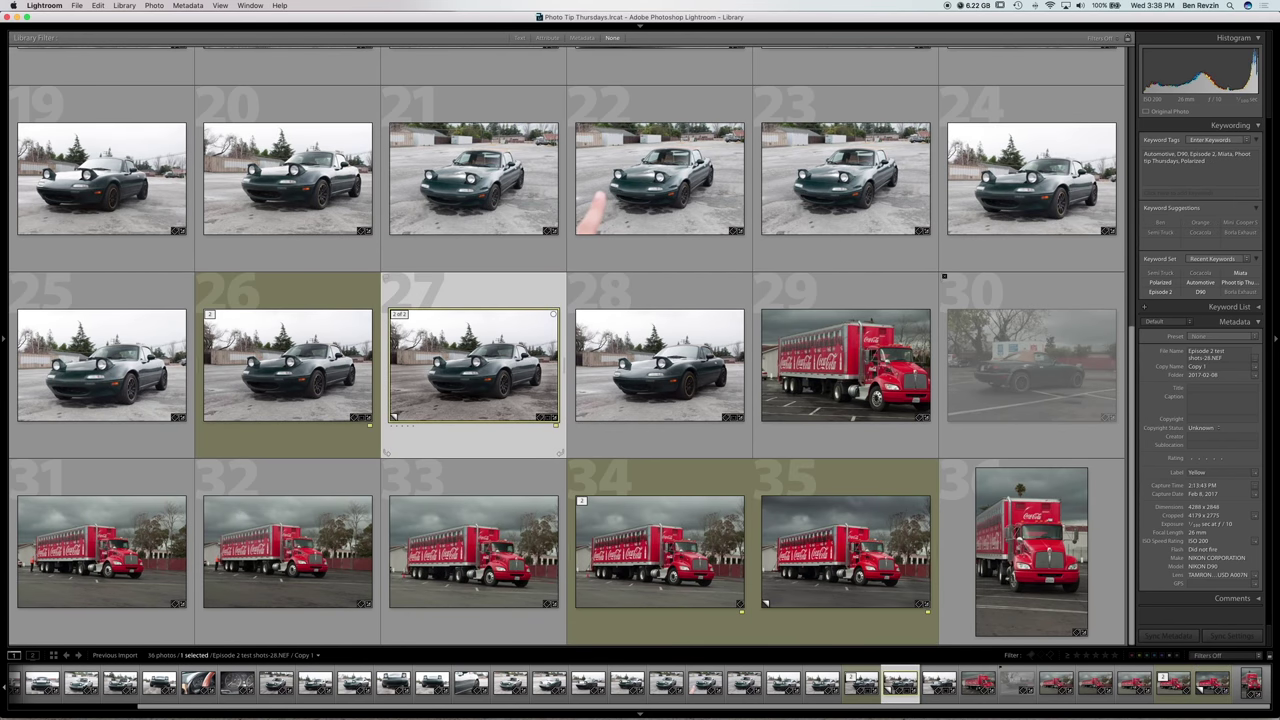
key("e")
key("d")
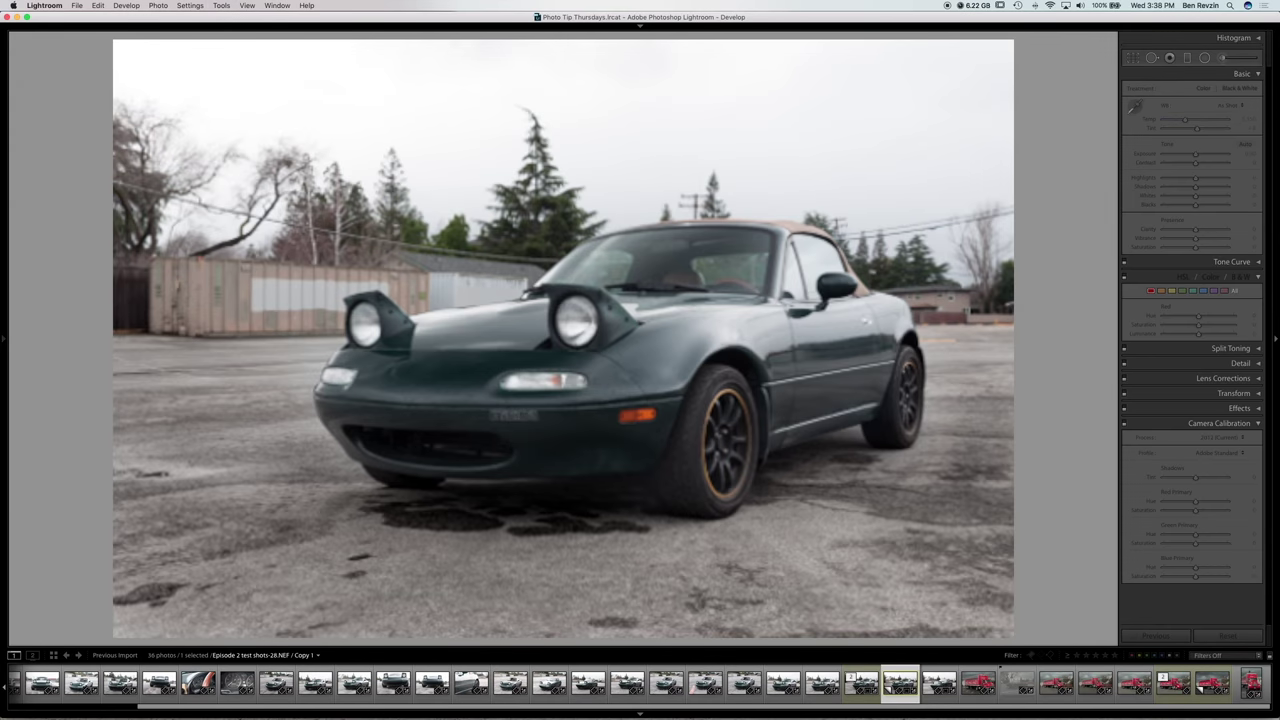
key("k")
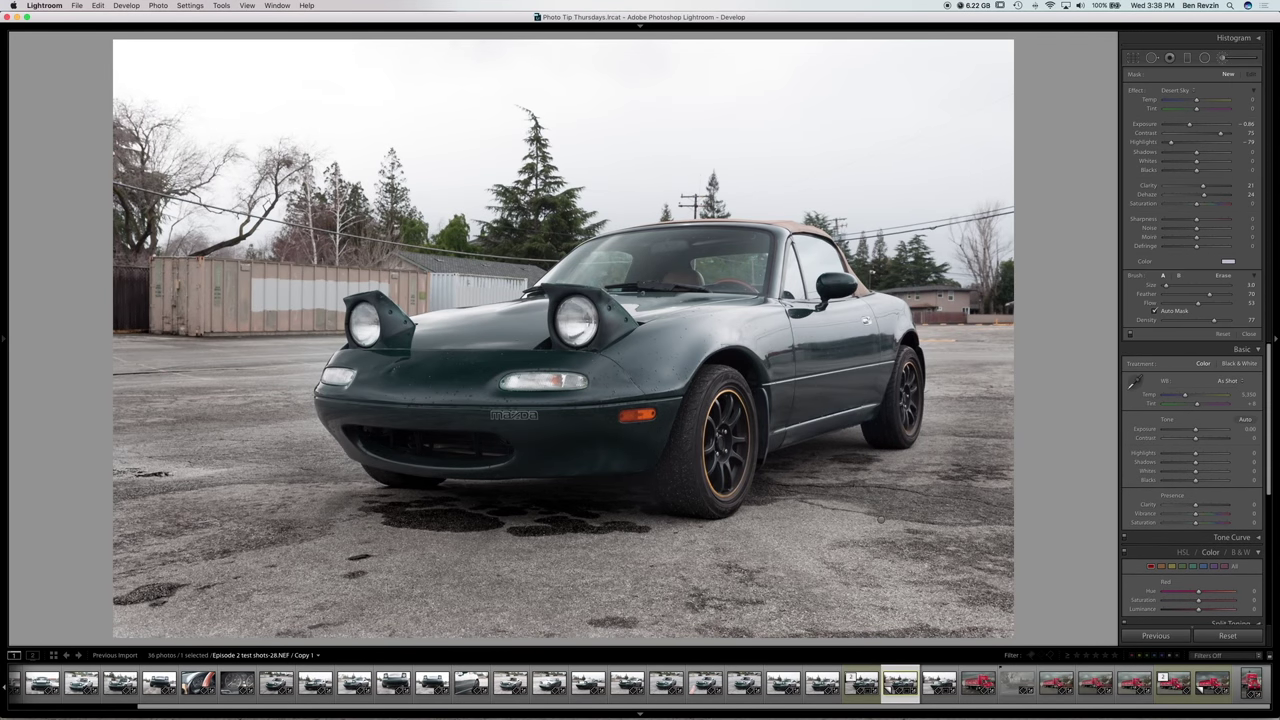
left_click(881, 520)
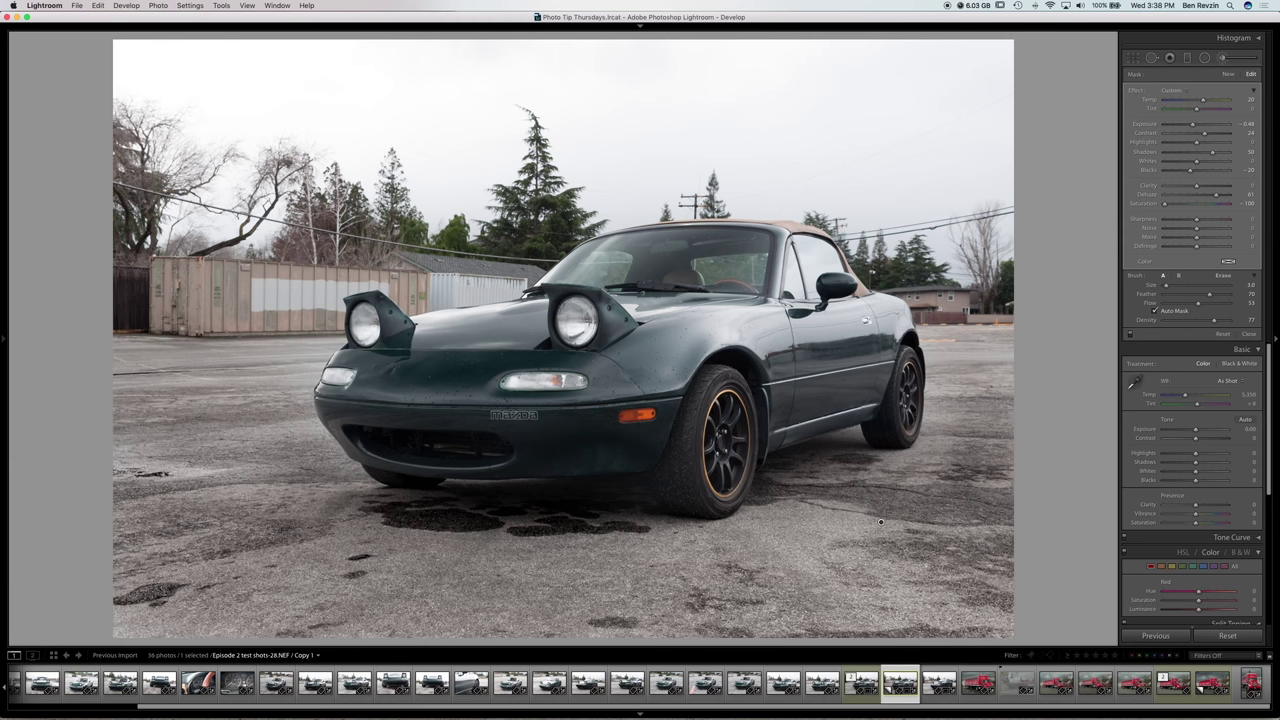
Tint the asphalt mask bright green to check its coverage, and reset the tint to no colour.
left_click(1228, 261)
left_click_drag(1146, 286, 1087, 264)
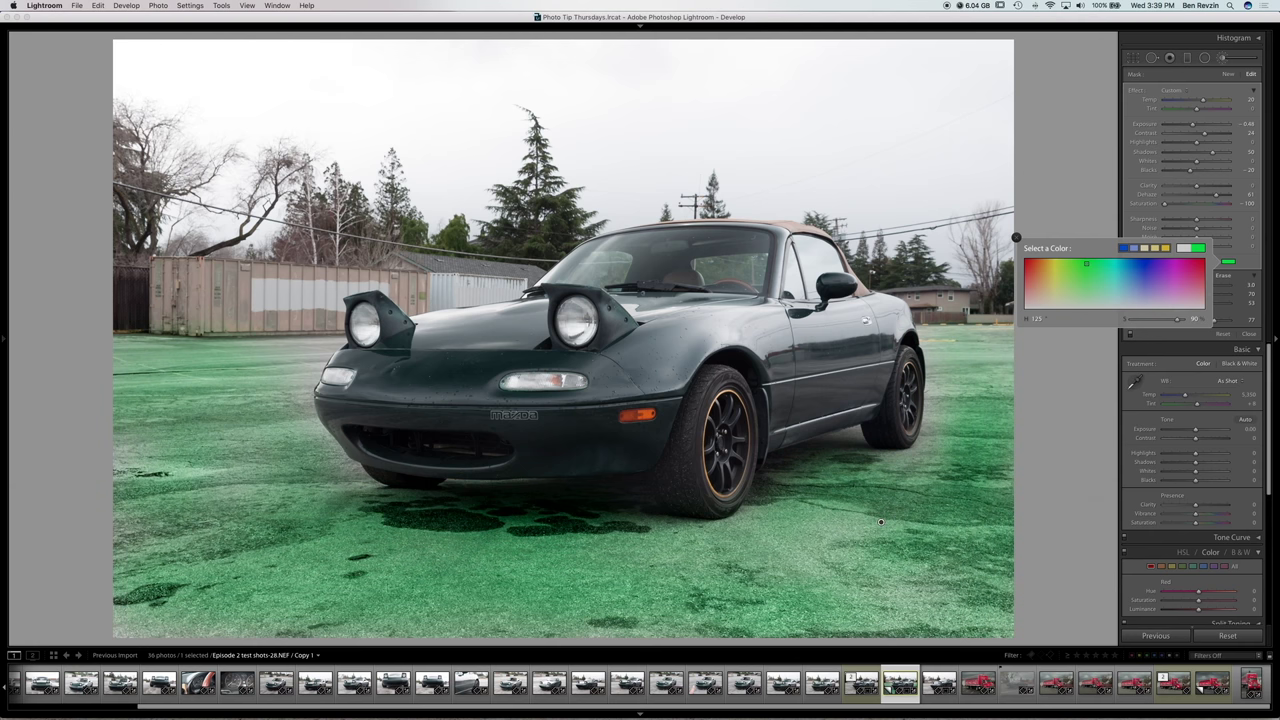
left_click_drag(1177, 319, 1131, 319)
left_click(1016, 238)
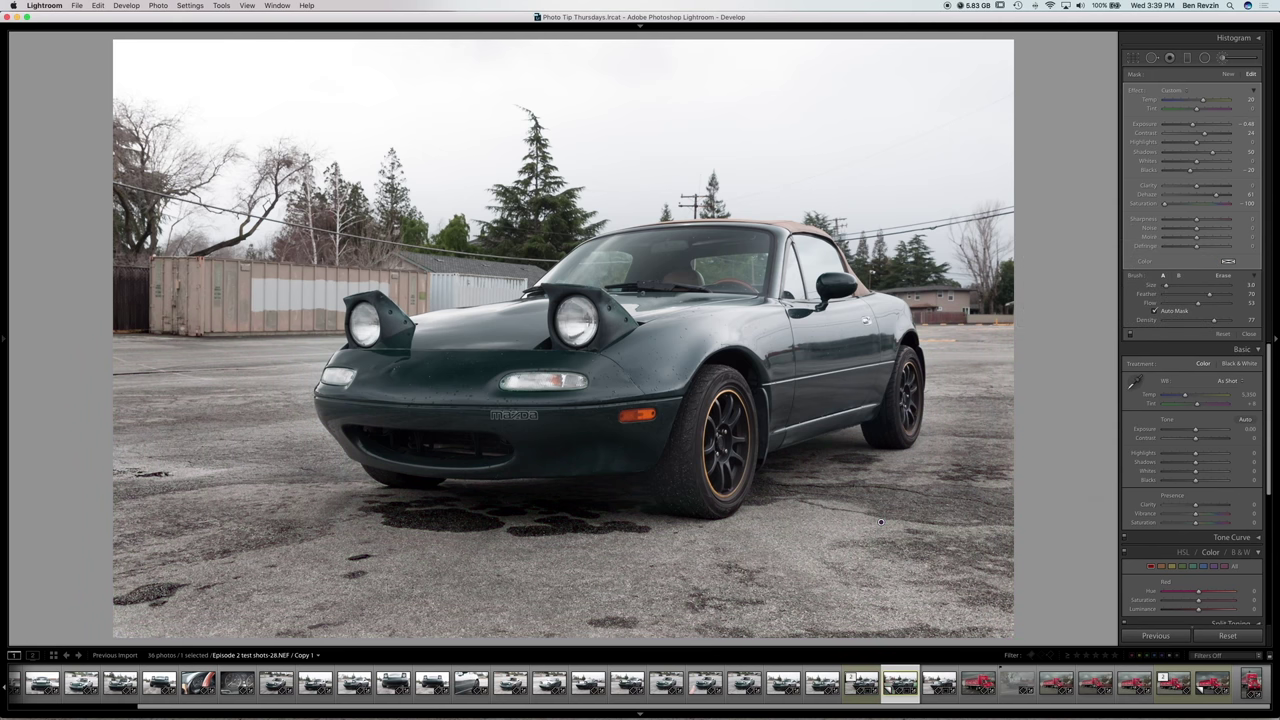
Raise the asphalt mask's exposure to 2.99 and finish the brush adjustment.
left_click_drag(1192, 125, 1221, 125)
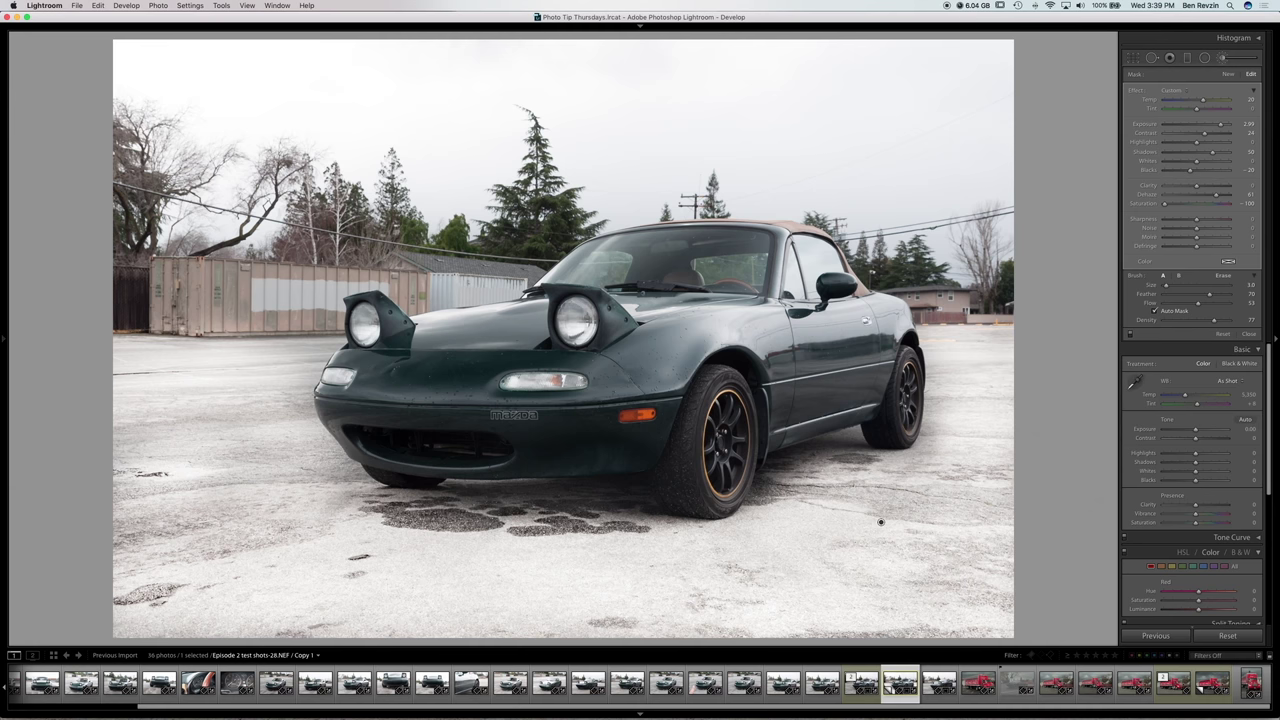
key("k")
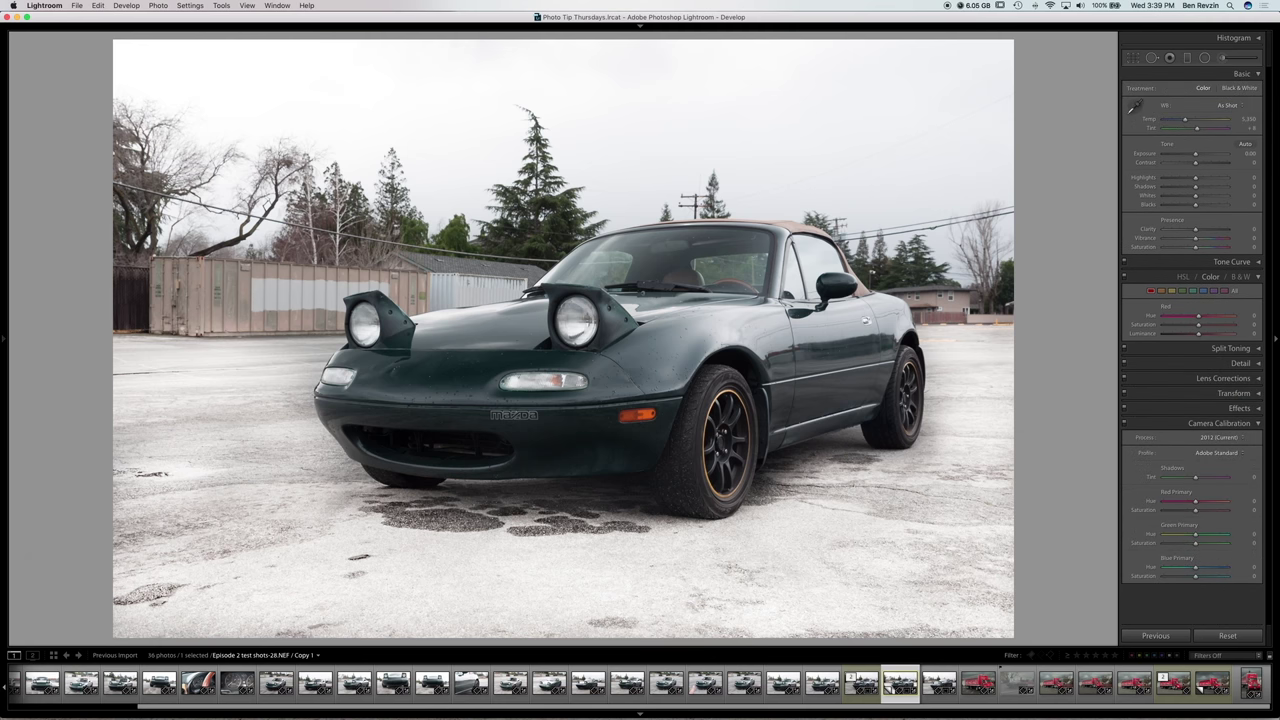
On the original Mazda photo, paint a new Exposure brush adjustment of 1.99 onto a patch of asphalt beside the front wheel.
key("Left")
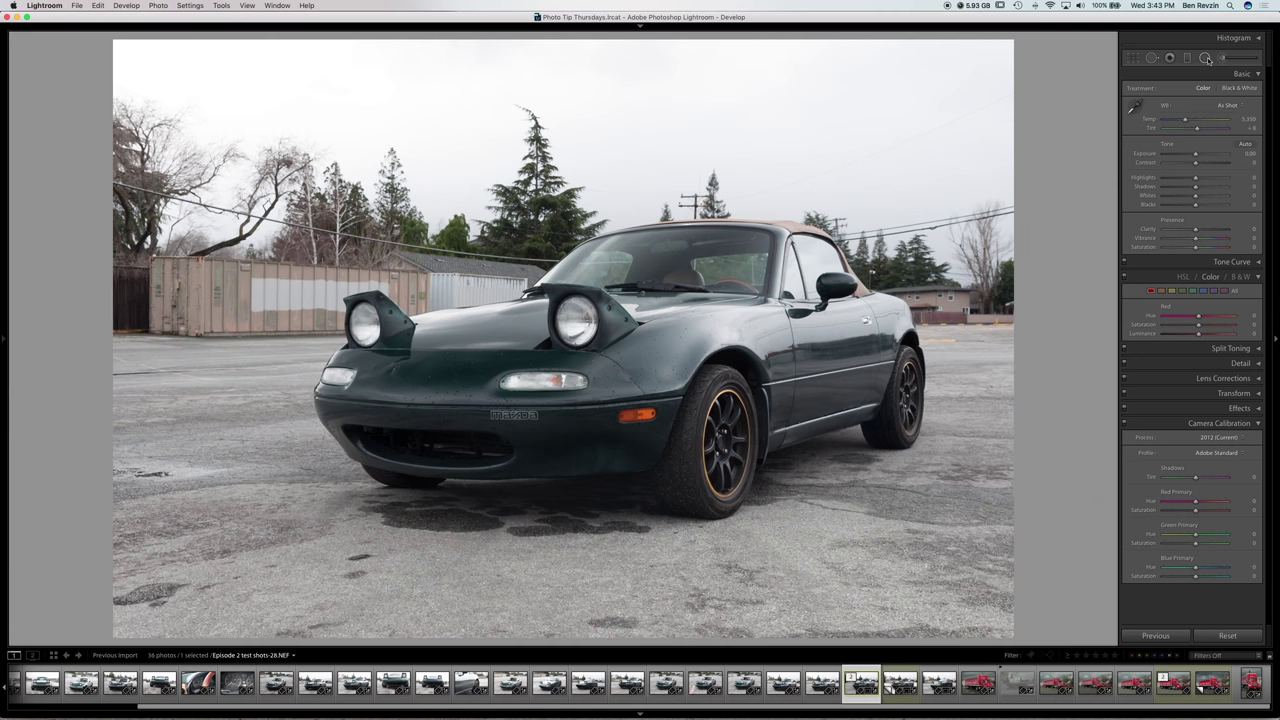
key("k")
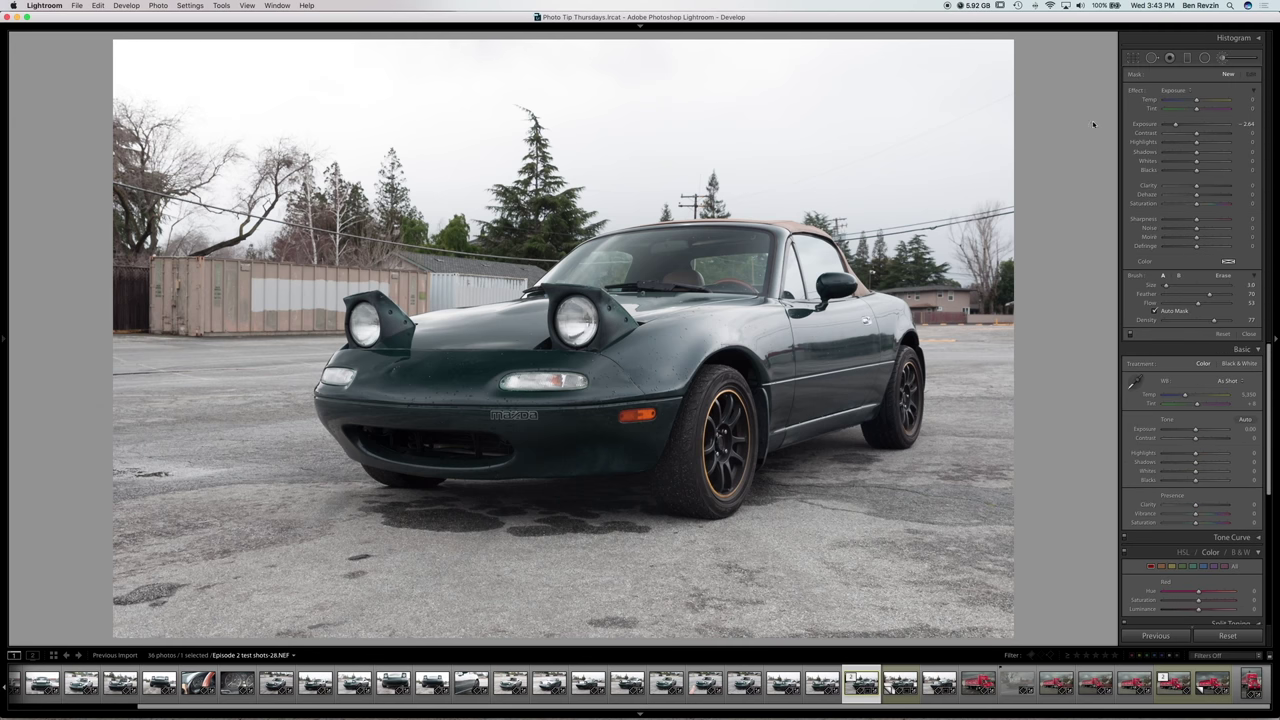
left_click(1176, 92)
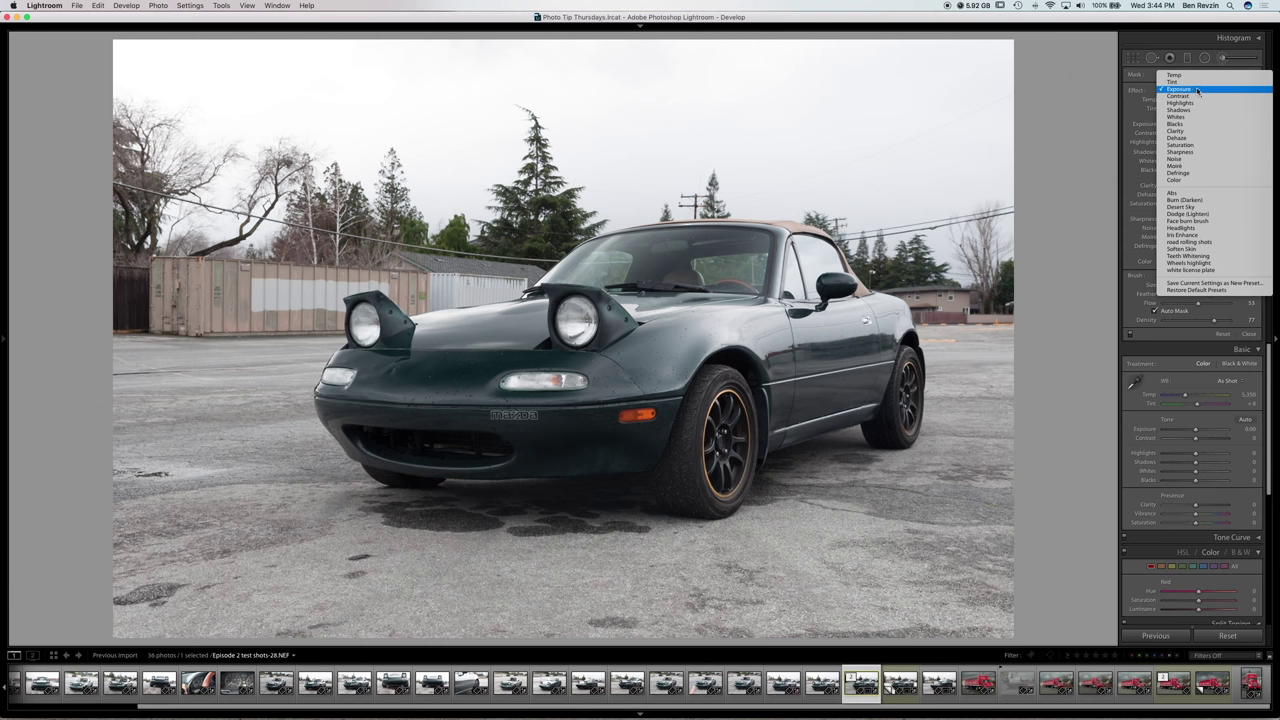
left_click(1199, 91)
mouse_move(1196, 124)
left_mouse_down()
mouse_move(1165, 126)
mouse_move(1212, 124)
left_mouse_up()
left_click(900, 521)
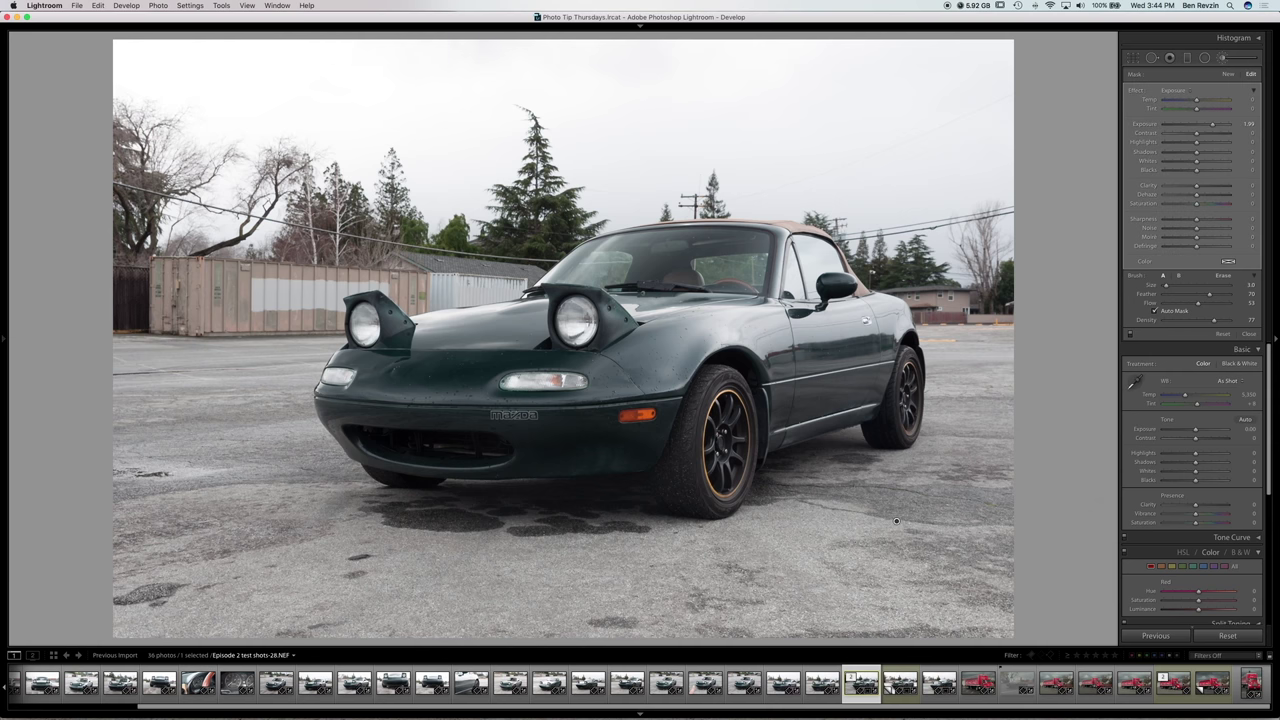
mouse_move(903, 515)
left_mouse_down()
mouse_move(808, 521)
mouse_move(850, 520)
mouse_move(807, 555)
mouse_move(866, 546)
left_mouse_up()
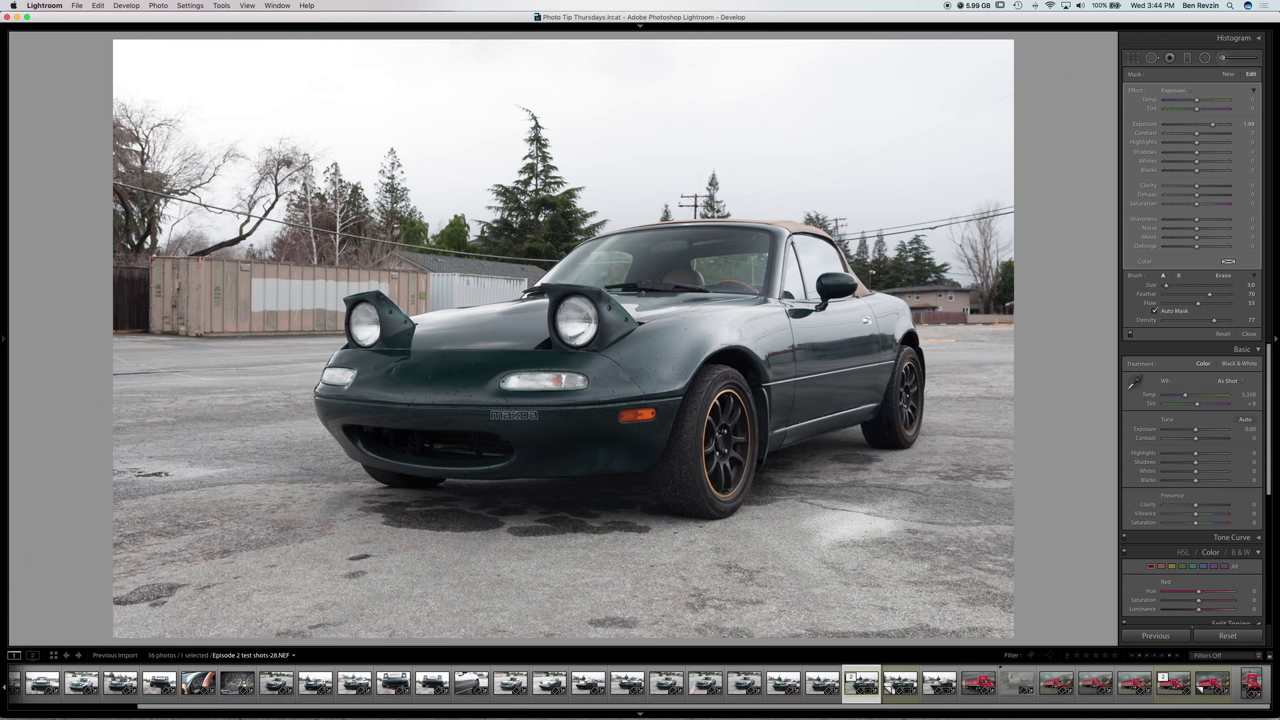
Lower the painted patch's exposure to about -2 and enlarge the brush to size 21.
left_click_drag(1212, 123, 1180, 123)
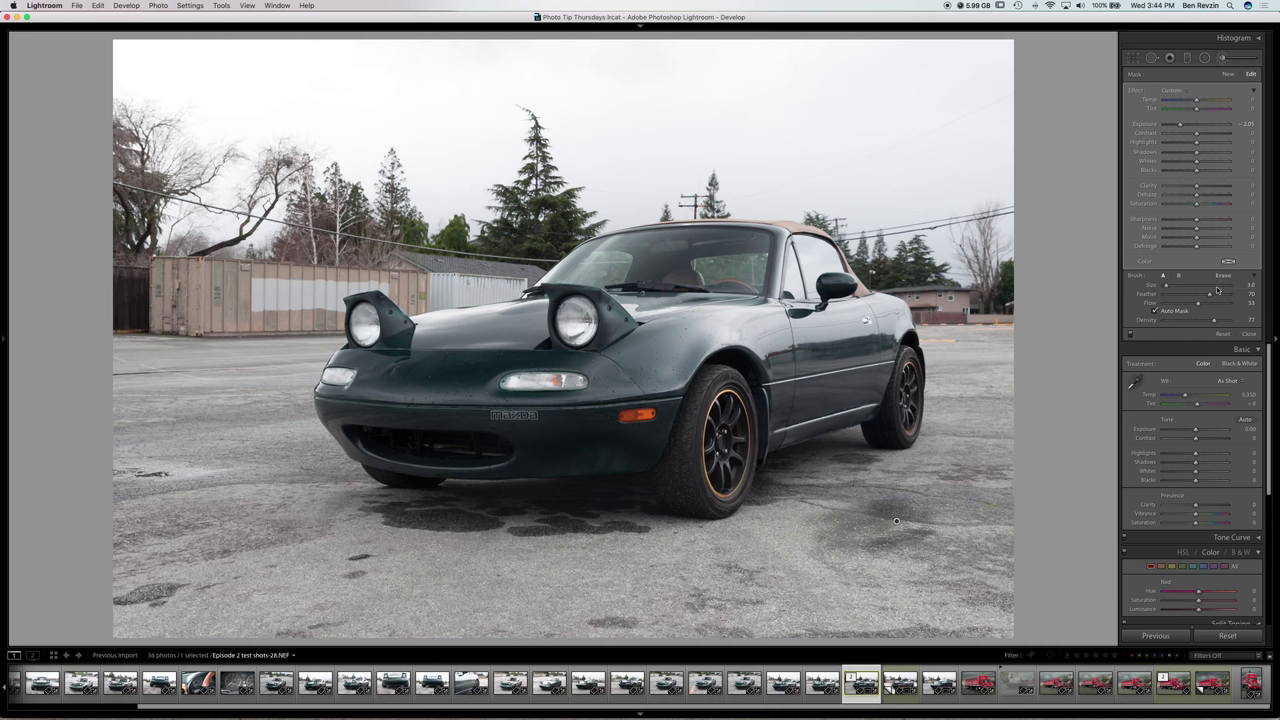
left_click_drag(1216, 287, 1173, 297)
scroll(757, 530, "down", 10)
scroll(748, 498, "down", 3)
Give the brush mask a strongly saturated red tint with hue 0 and reduce the brush size to 8.
left_click(1227, 262)
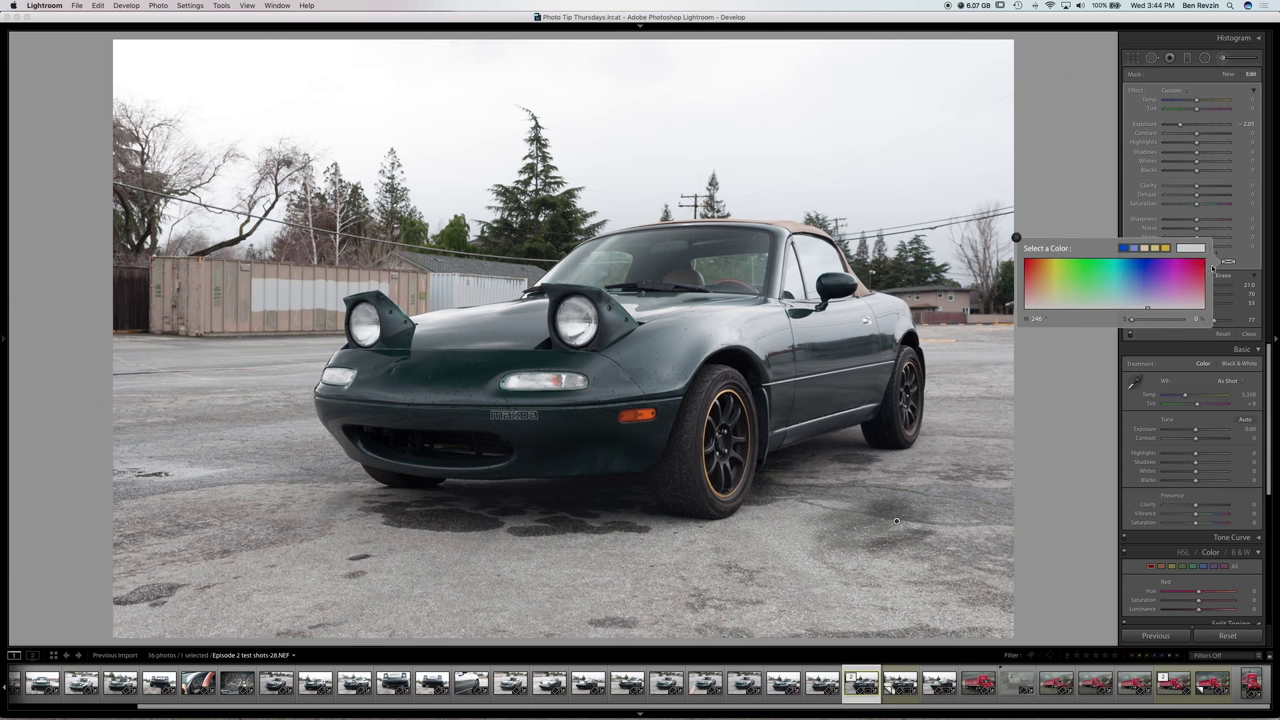
left_click(1080, 263)
left_click_drag(1080, 262, 1019, 261)
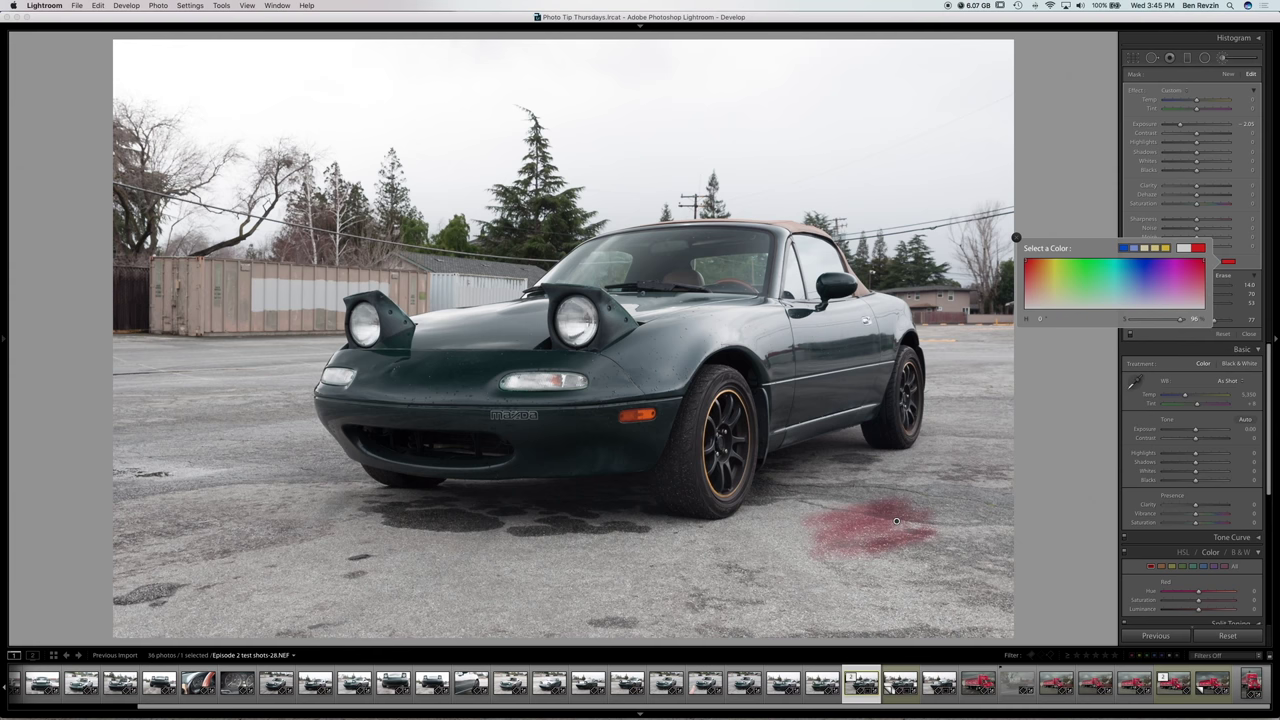
key("]")
left_click(1016, 238)
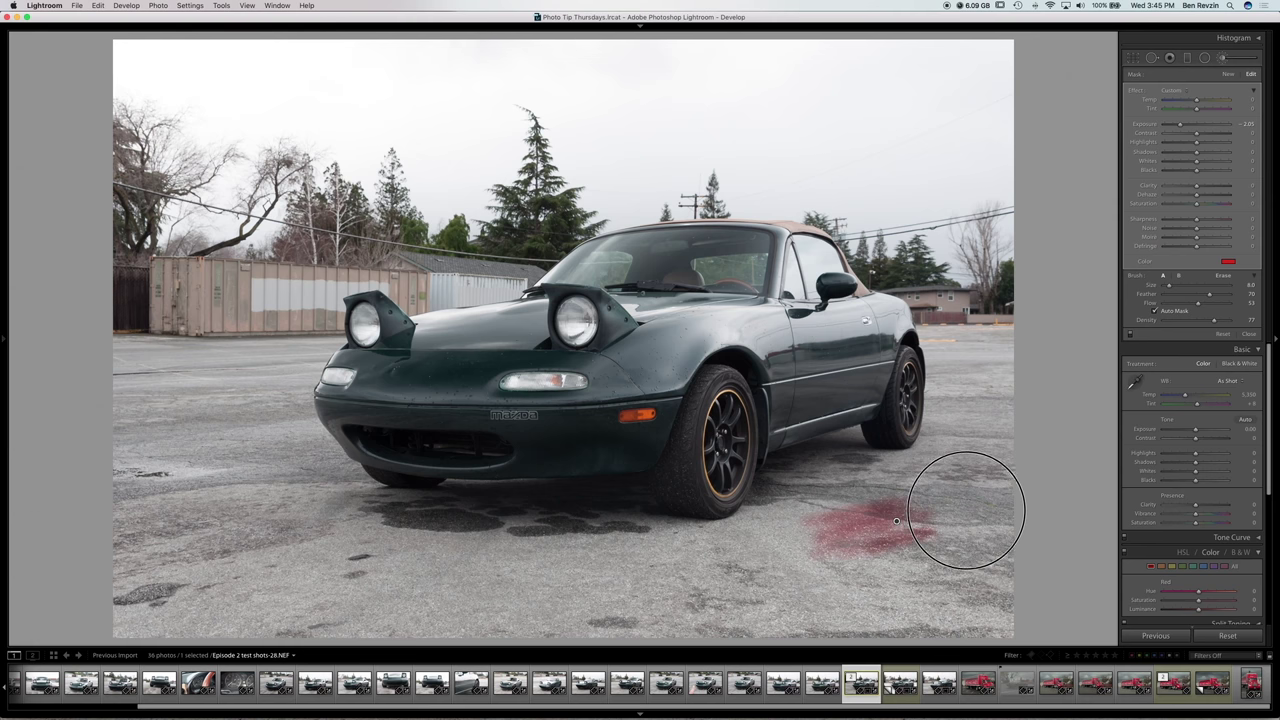
Paint the mask over the asphalt behind the car, along the photo's lower edge and beneath the front bumper.
mouse_move(965, 500)
left_mouse_down()
mouse_move(935, 487)
mouse_move(931, 537)
mouse_move(897, 546)
mouse_move(1001, 554)
mouse_move(973, 571)
mouse_move(971, 630)
mouse_move(1024, 633)
mouse_move(992, 617)
mouse_move(1026, 621)
mouse_move(970, 627)
mouse_move(1020, 549)
mouse_move(1016, 464)
mouse_move(954, 338)
mouse_move(1010, 343)
mouse_move(945, 516)
mouse_move(1011, 455)
mouse_move(1012, 529)
mouse_move(994, 564)
left_mouse_up()
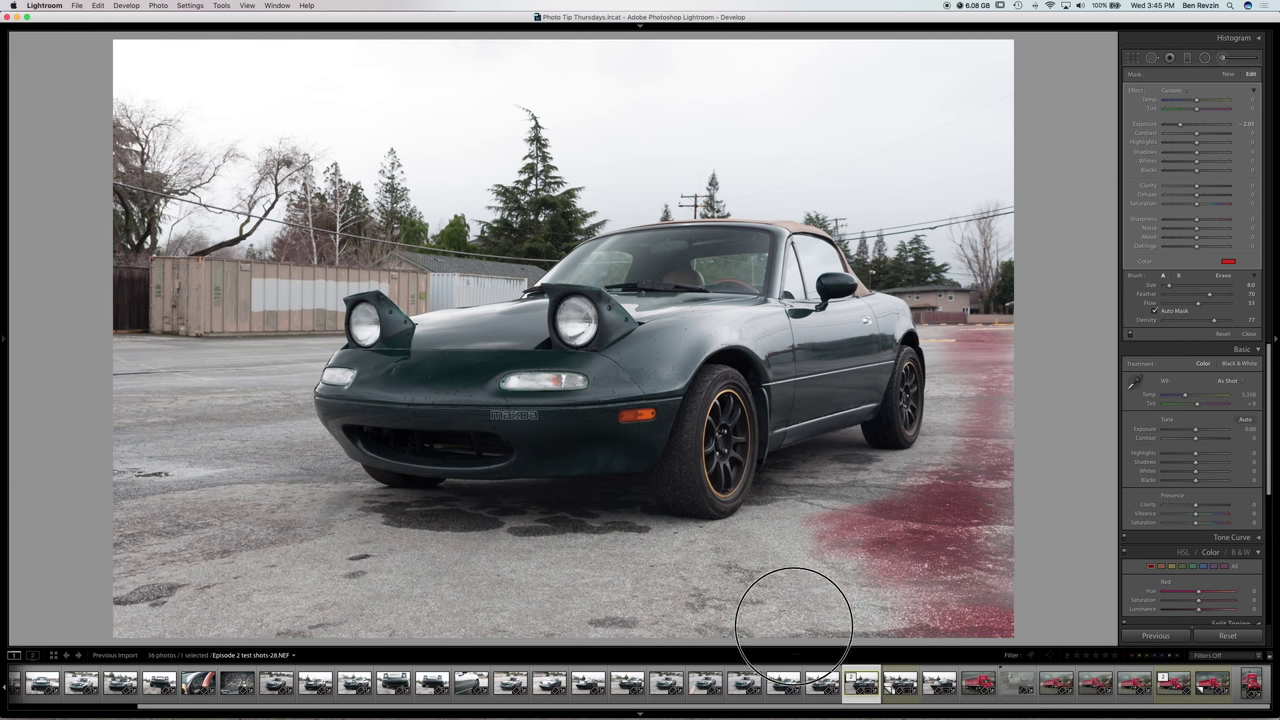
mouse_move(449, 614)
left_mouse_down()
mouse_move(935, 614)
mouse_move(726, 610)
mouse_move(926, 572)
mouse_move(738, 597)
mouse_move(834, 526)
left_mouse_up()
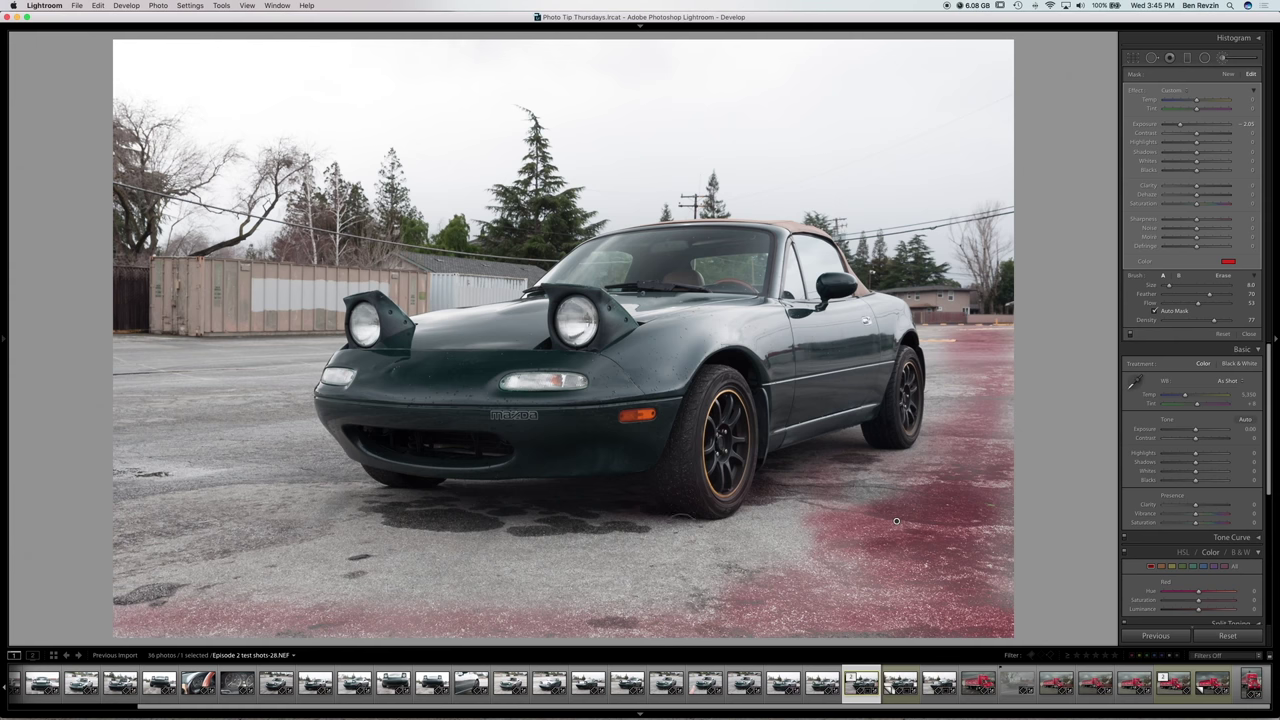
left_click_drag(605, 515, 640, 520)
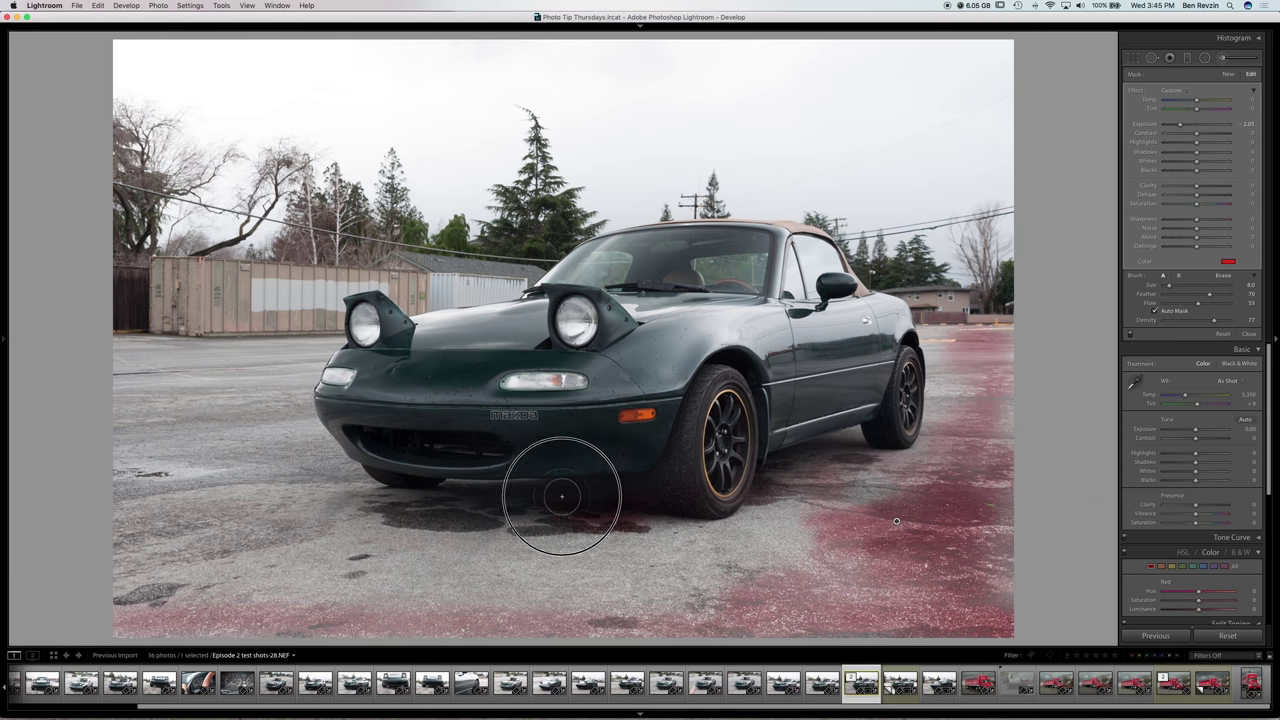
left_click_drag(396, 507, 567, 485)
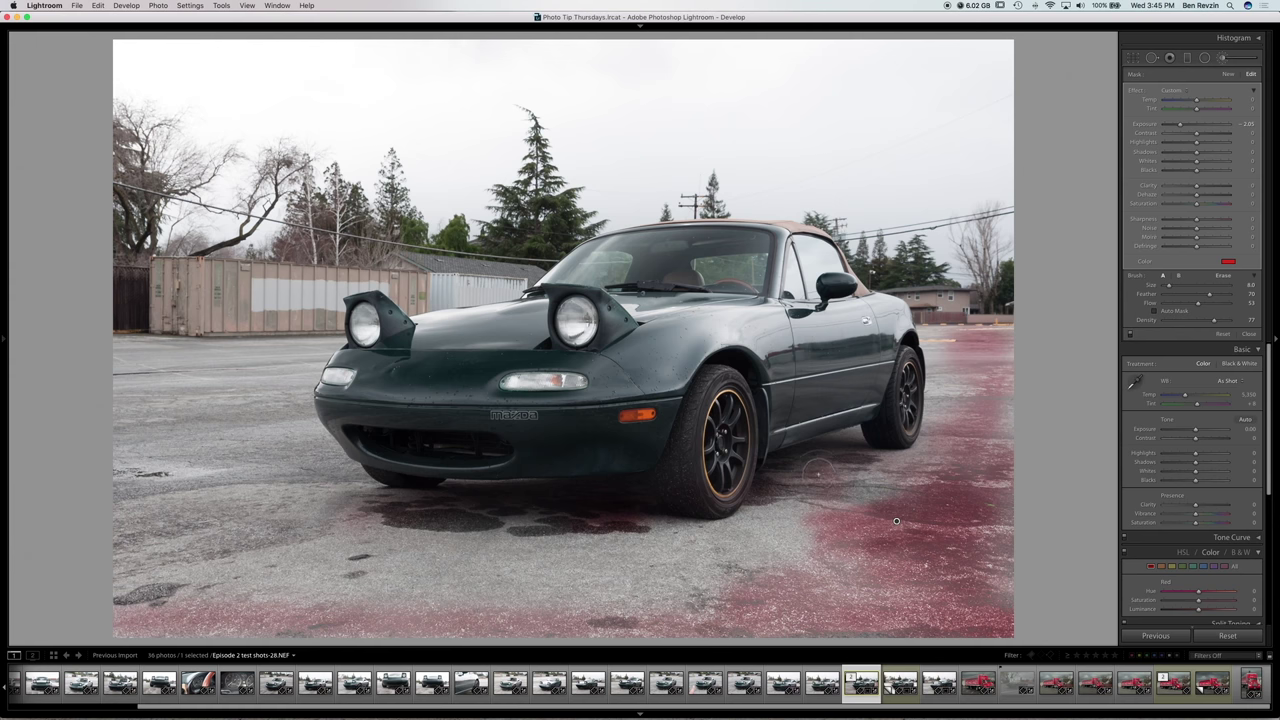
With Auto Mask off and a brush size of 7, fill in the asphalt around and behind the rear wheel.
scroll(845, 440, "up", 5)
scroll(852, 432, "up", 2)
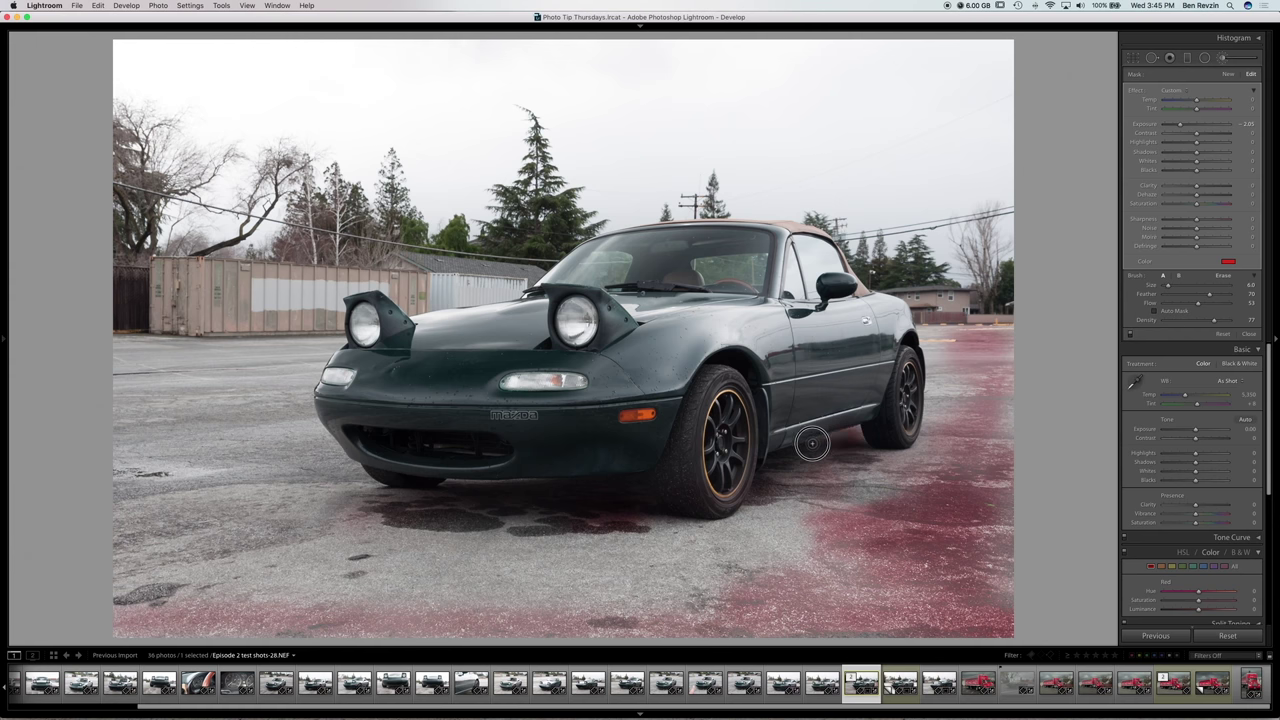
scroll(835, 440, "up", 1)
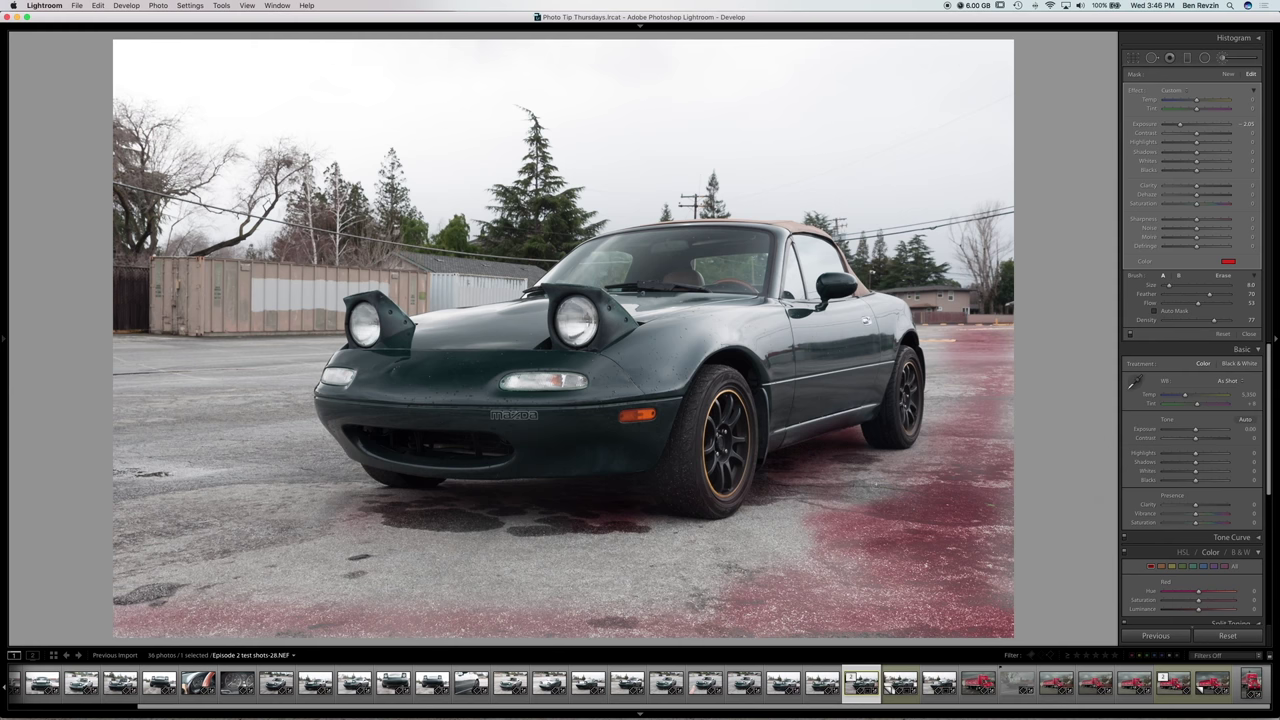
scroll(857, 485, "up", 7)
scroll(903, 480, "down", 2)
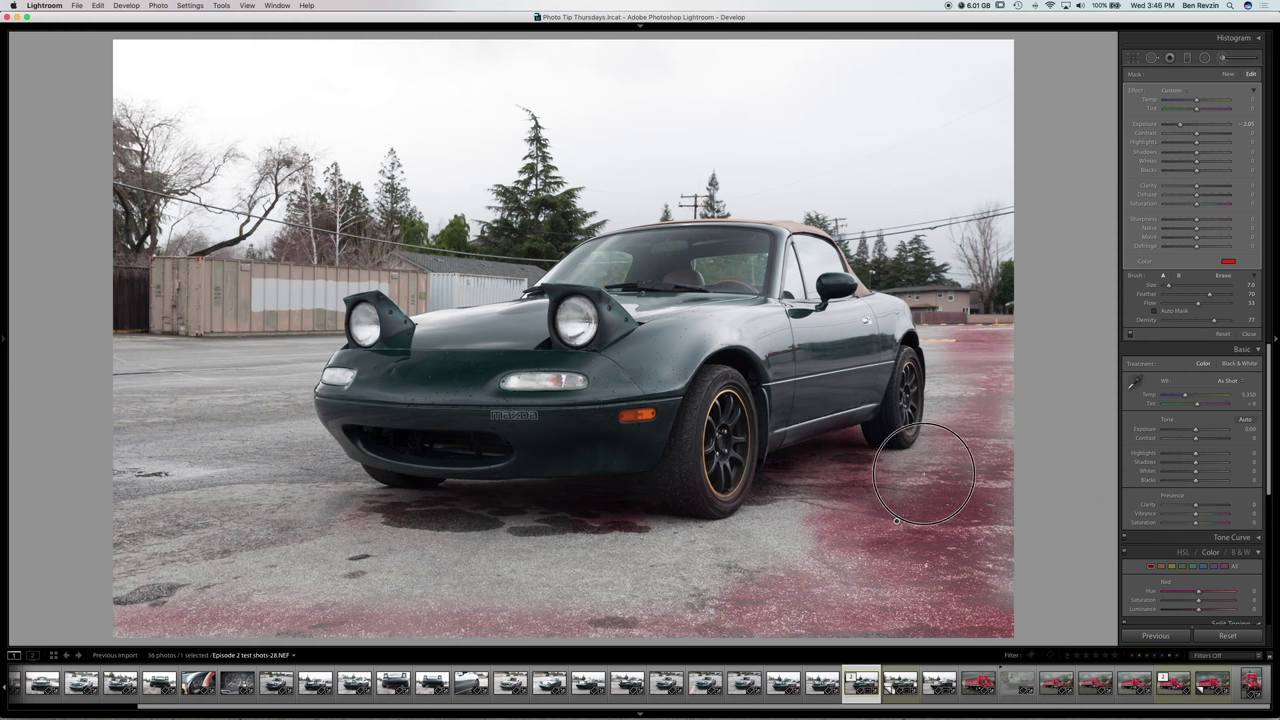
mouse_move(925, 475)
left_mouse_down()
mouse_move(884, 462)
mouse_move(969, 471)
mouse_move(873, 469)
mouse_move(923, 501)
mouse_move(909, 484)
mouse_move(1013, 470)
mouse_move(995, 472)
mouse_move(1013, 430)
mouse_move(993, 410)
mouse_move(951, 410)
mouse_move(976, 597)
left_mouse_up()
With a brush size of 2, extend the mask along the far edge of the asphalt behind the car and the photo's side edge.
scroll(995, 472, "up", 1)
scroll(976, 597, "up", 1)
scroll(965, 602, "up", 4)
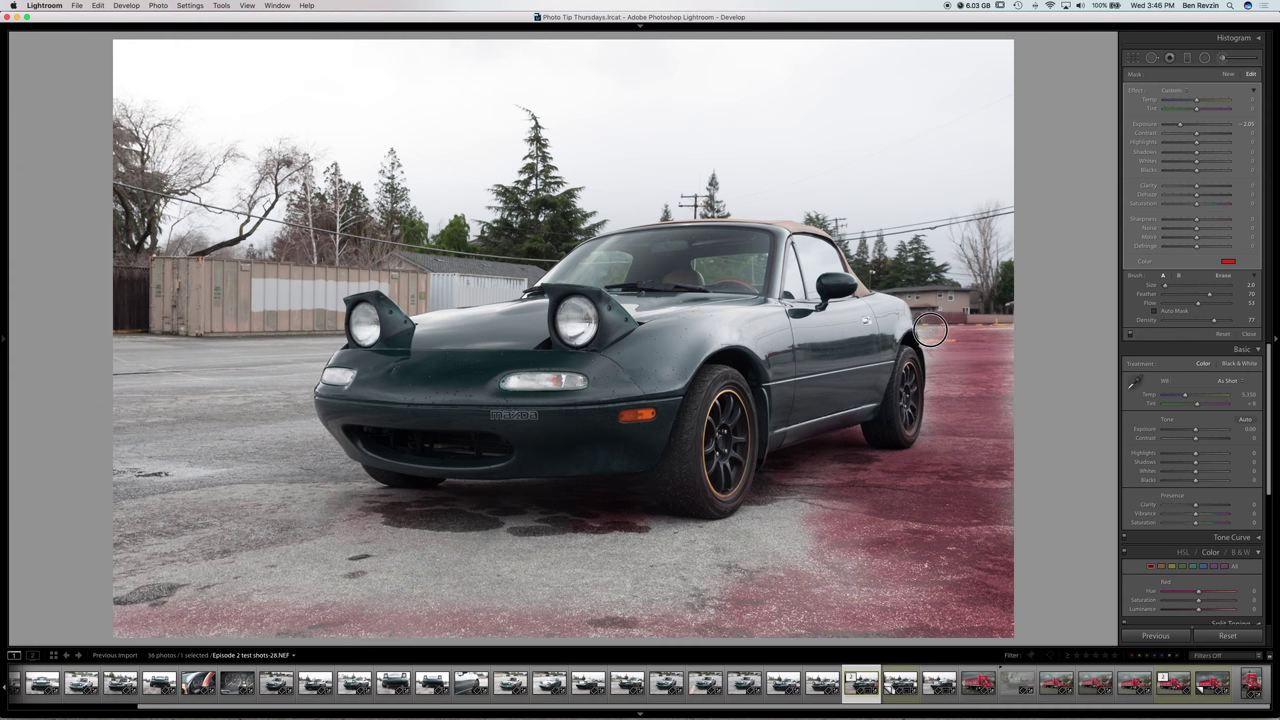
key("bracketright")
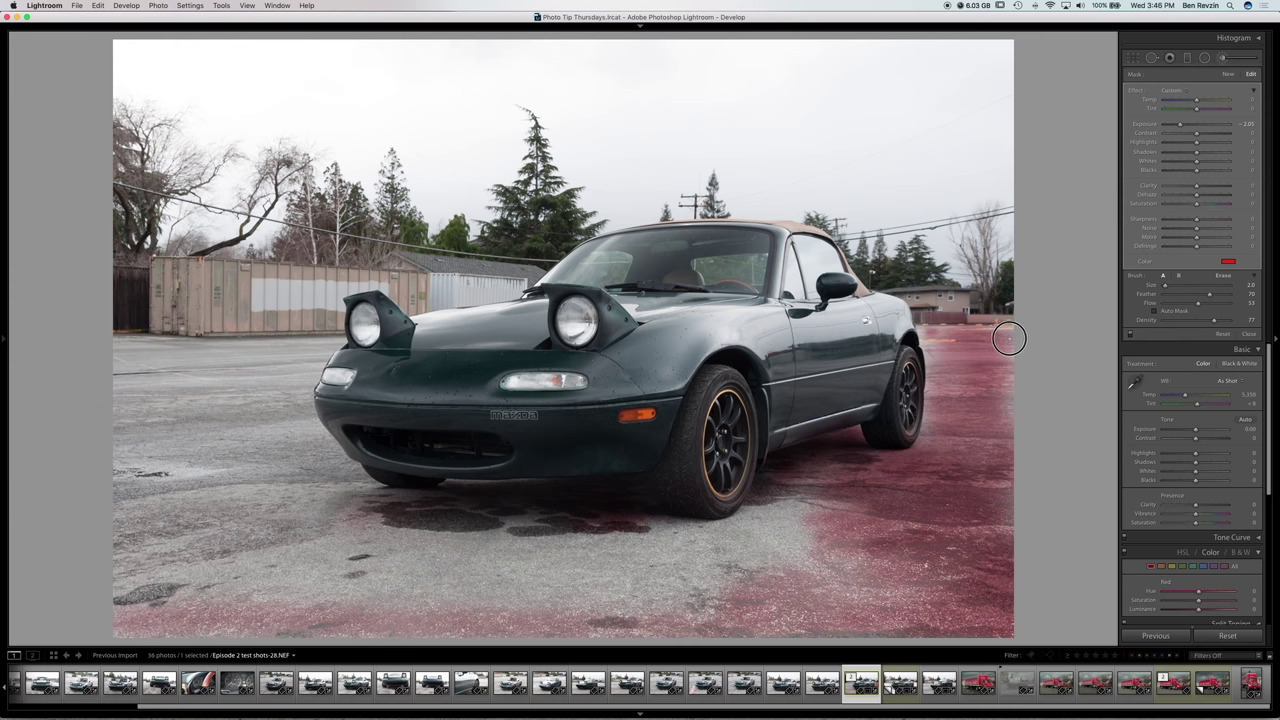
mouse_move(1005, 416)
left_mouse_down()
mouse_move(931, 393)
mouse_move(929, 379)
mouse_move(908, 460)
mouse_move(931, 415)
mouse_move(923, 328)
mouse_move(1007, 334)
mouse_move(1013, 378)
left_mouse_up()
Cover the remaining asphalt around the car with varying brush sizes, finishing around the front tyre at size 2 with Auto Mask on.
scroll(720, 515, "up", 5)
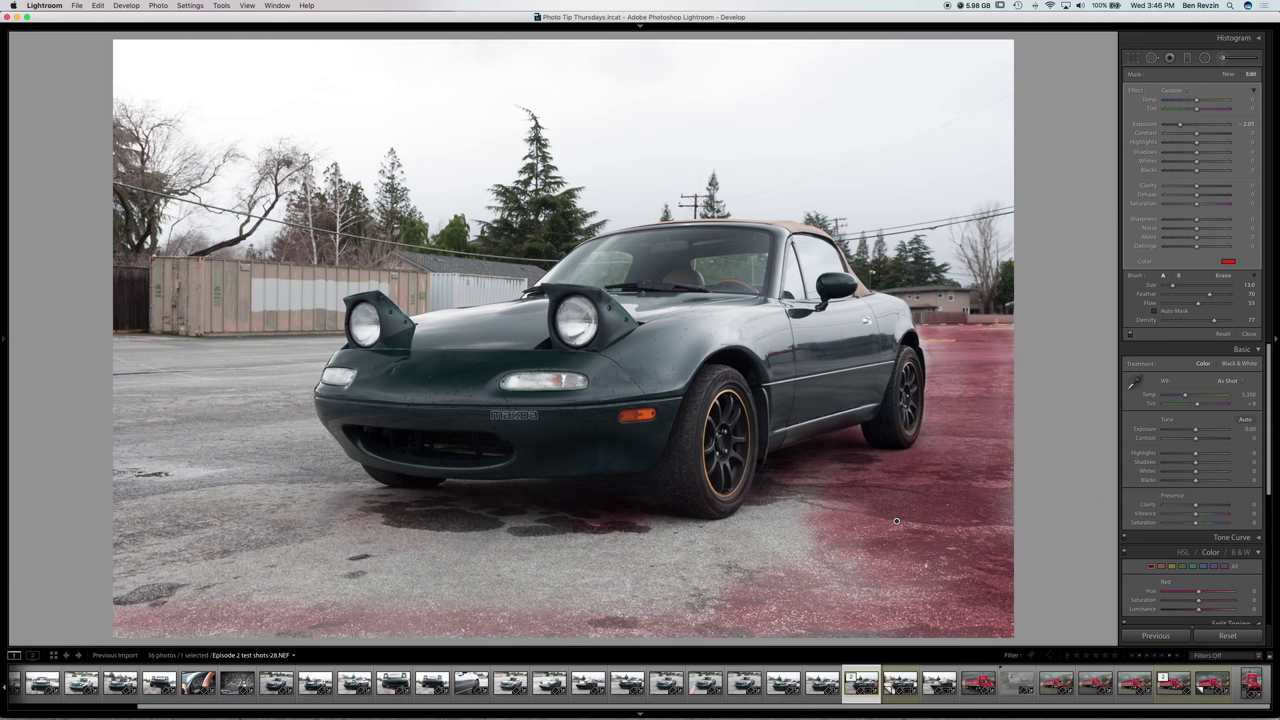
mouse_move(792, 568)
left_mouse_down()
mouse_move(771, 557)
mouse_move(783, 530)
mouse_move(750, 549)
mouse_move(570, 582)
left_mouse_up()
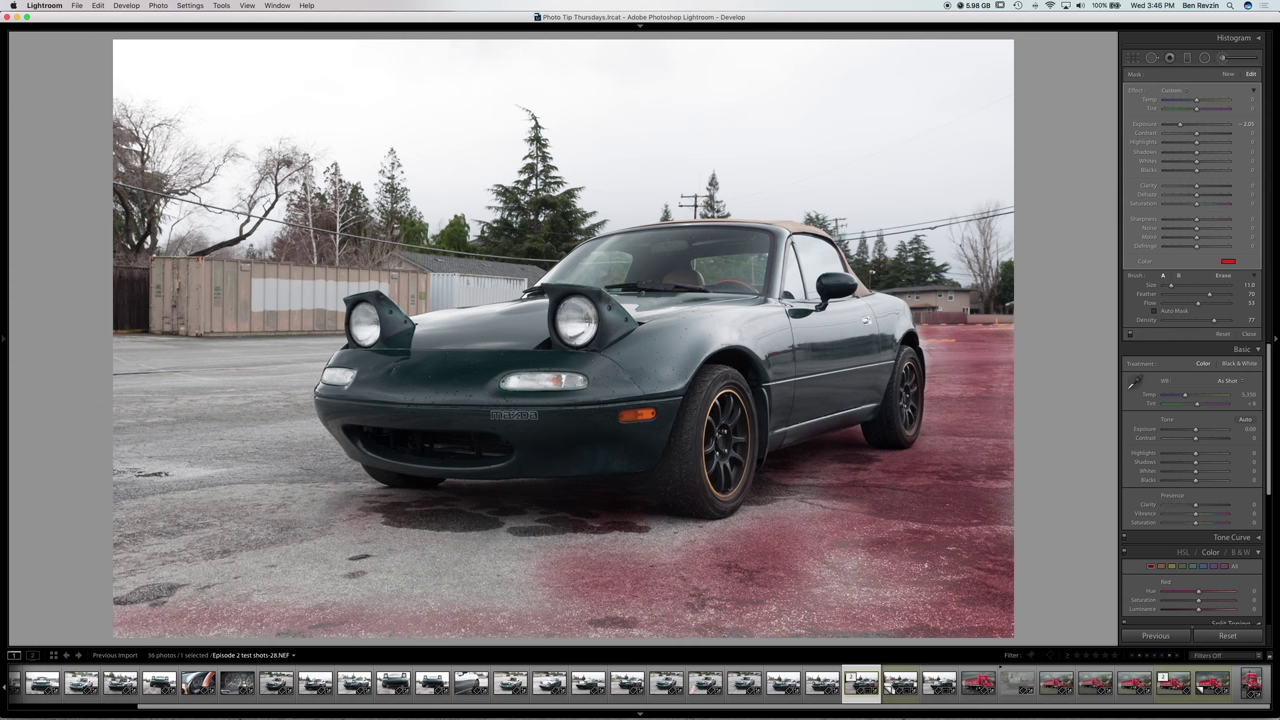
key("bracketleft")
key("bracketleft")
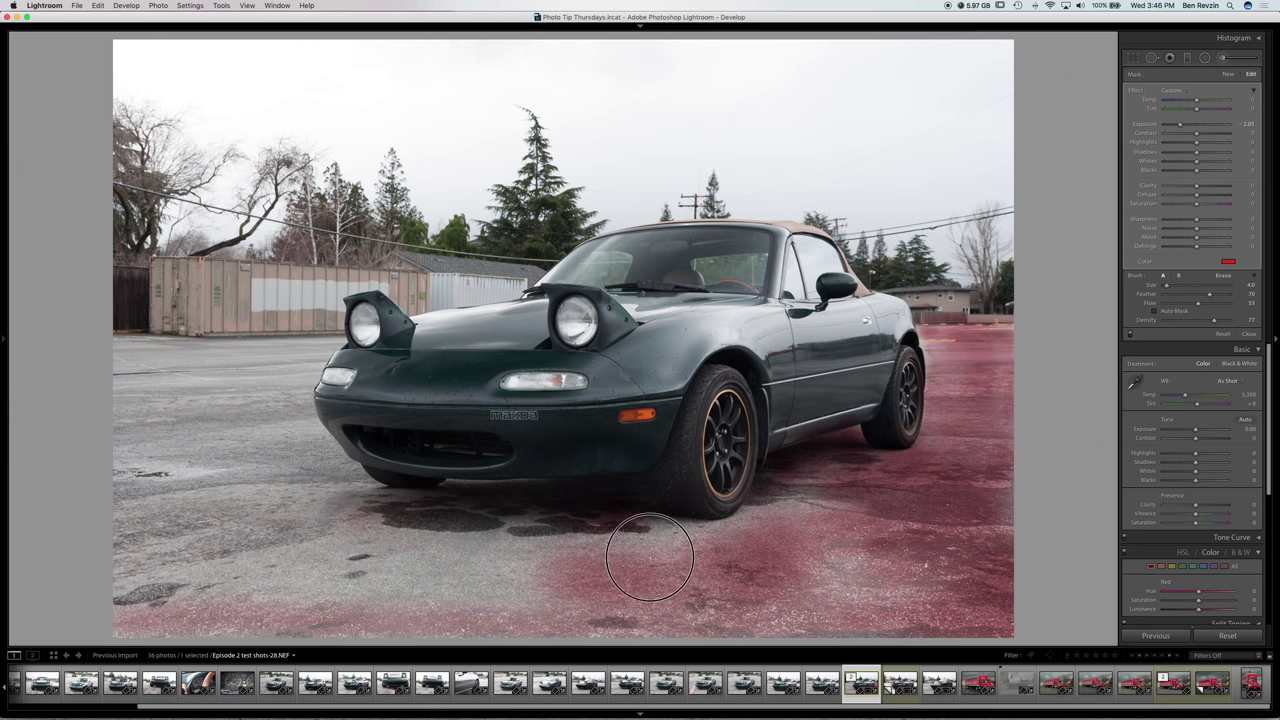
key("bracketright")
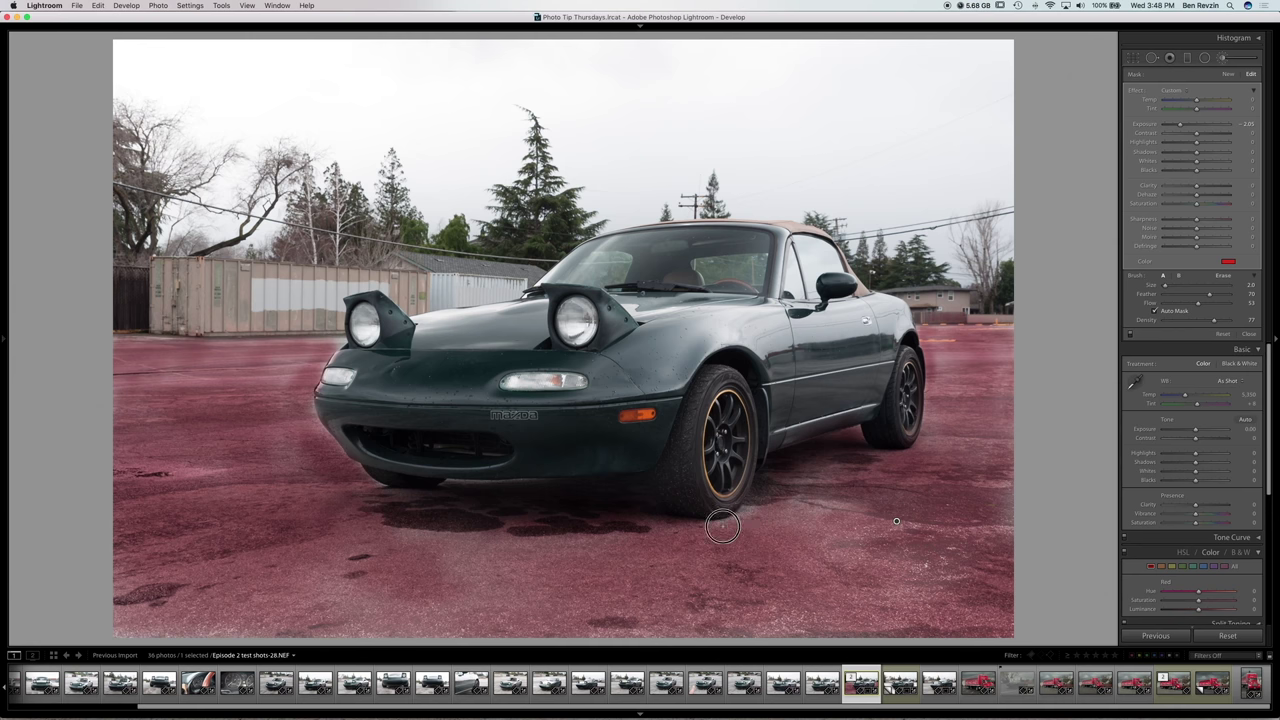
left_click_drag(755, 516, 723, 532)
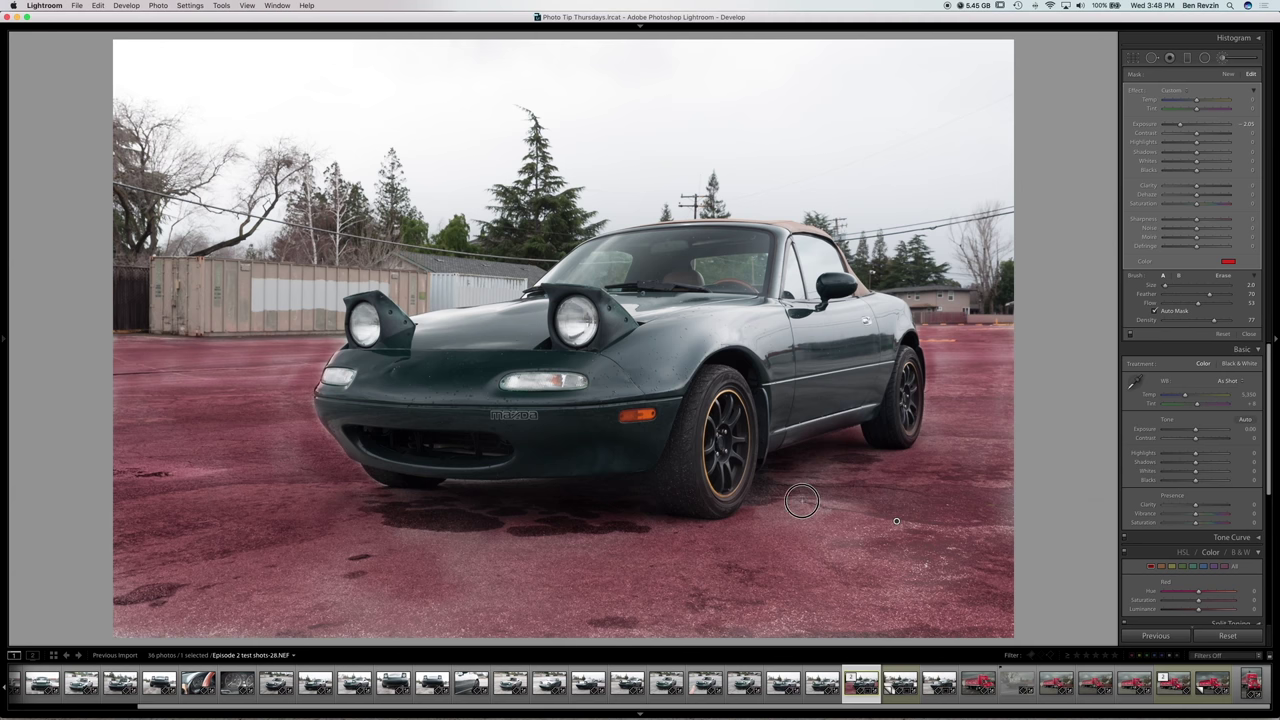
Remove the red tint from the asphalt mask by setting its colour saturation to 0.
left_click(1229, 263)
left_click_drag(1179, 321, 1116, 330)
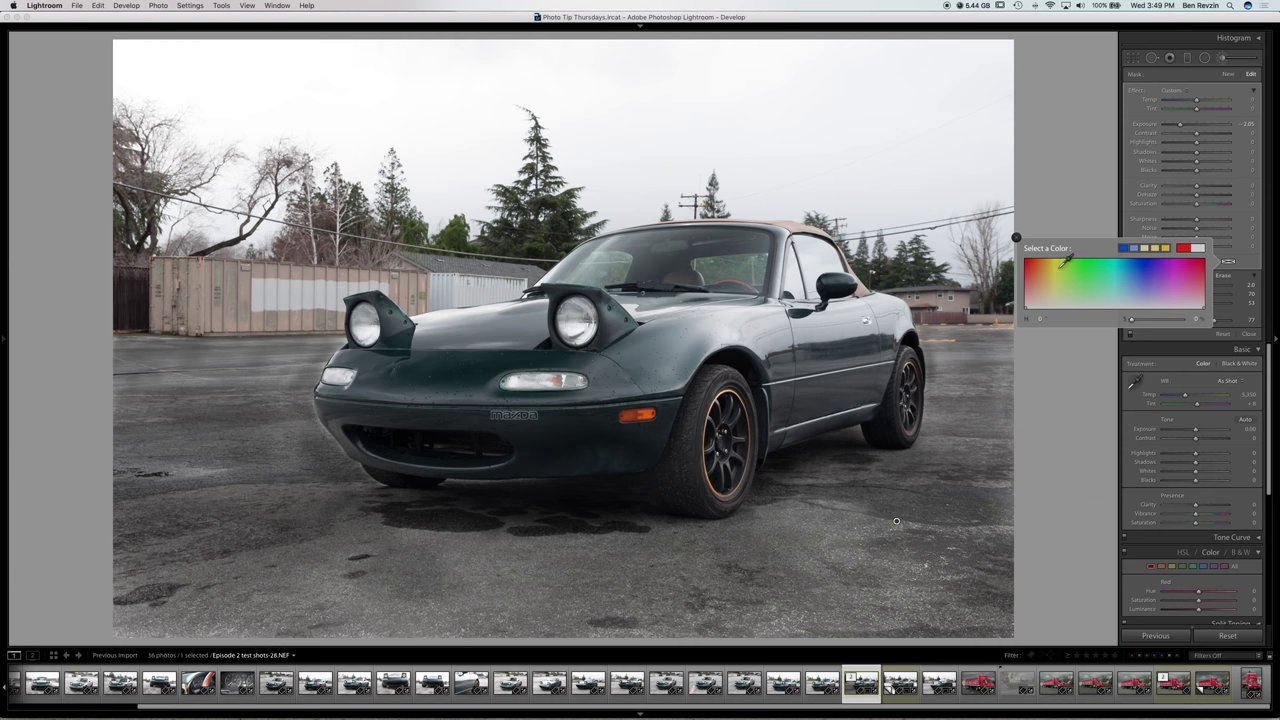
Try another tint colour on the asphalt mask, reset its saturation to 0 and close the colour picker.
left_click(1052, 268)
left_click(1142, 319)
left_click_drag(1130, 320, 1095, 316)
left_click(1016, 238)
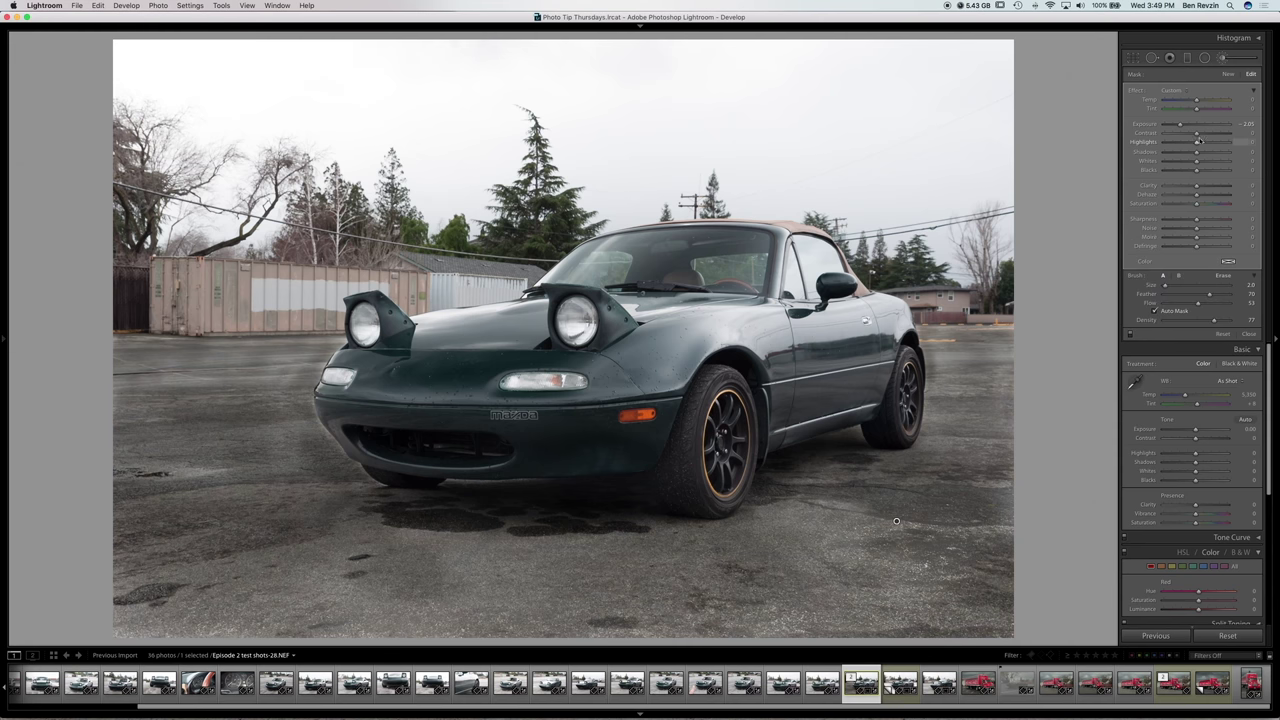
Set the asphalt mask's Exposure to 0.
left_click(1237, 125)
type("0")
key("Return")
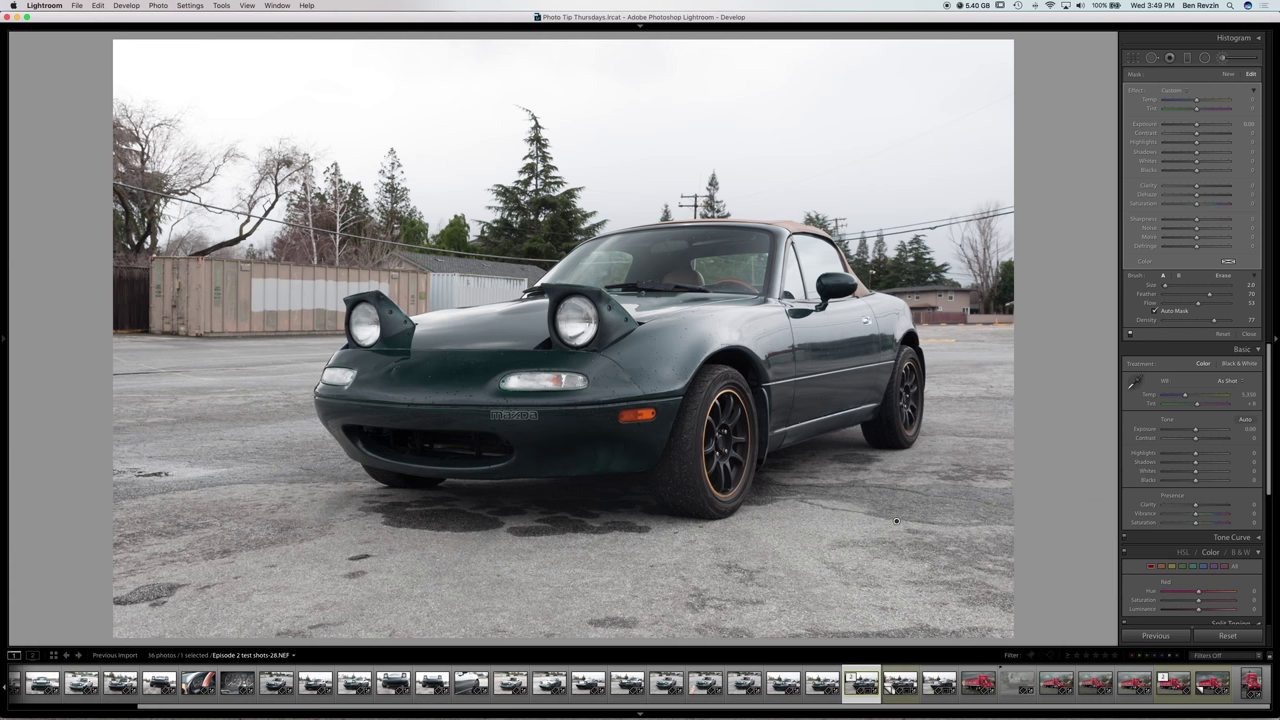
Set the asphalt mask's Saturation to -100 and raise its Clarity to about 90.
left_click(1244, 186)
key("Tab")
key("Tab")
key("Return")
key("Tab")
key("shift+Tab")
key("Return")
left_click_drag(1197, 186, 1227, 186)
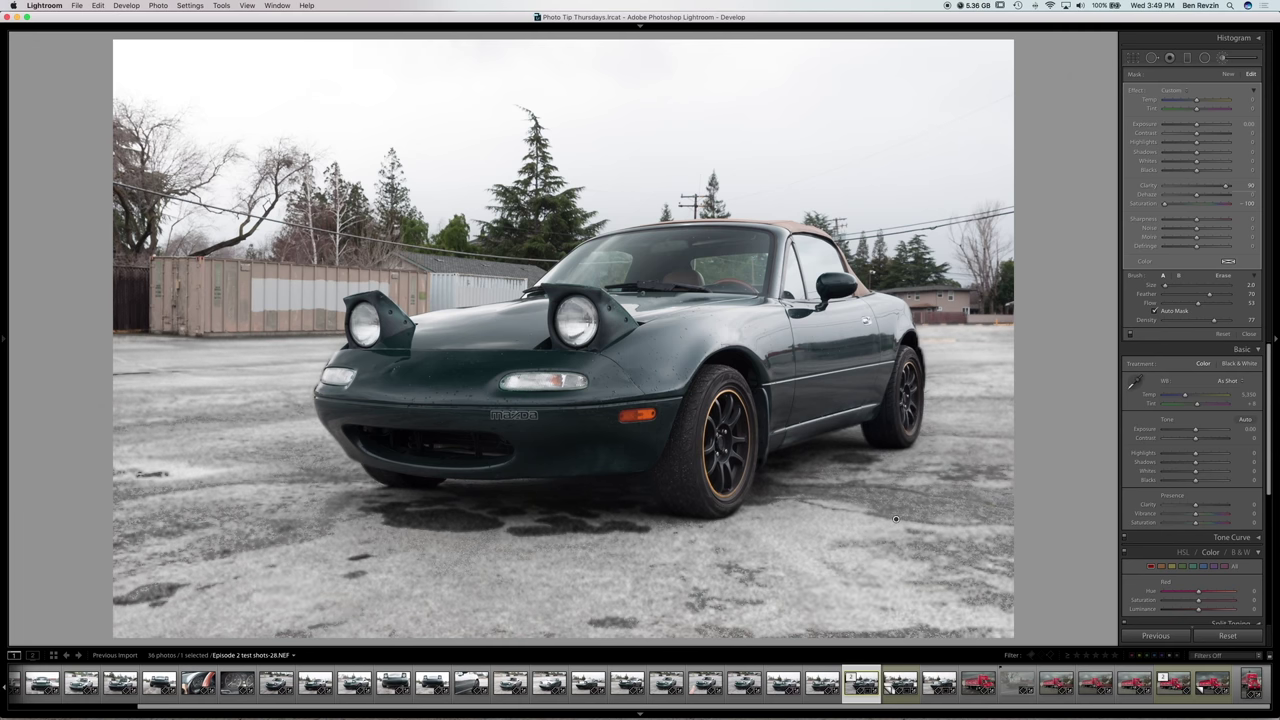
key("shift+Tab")
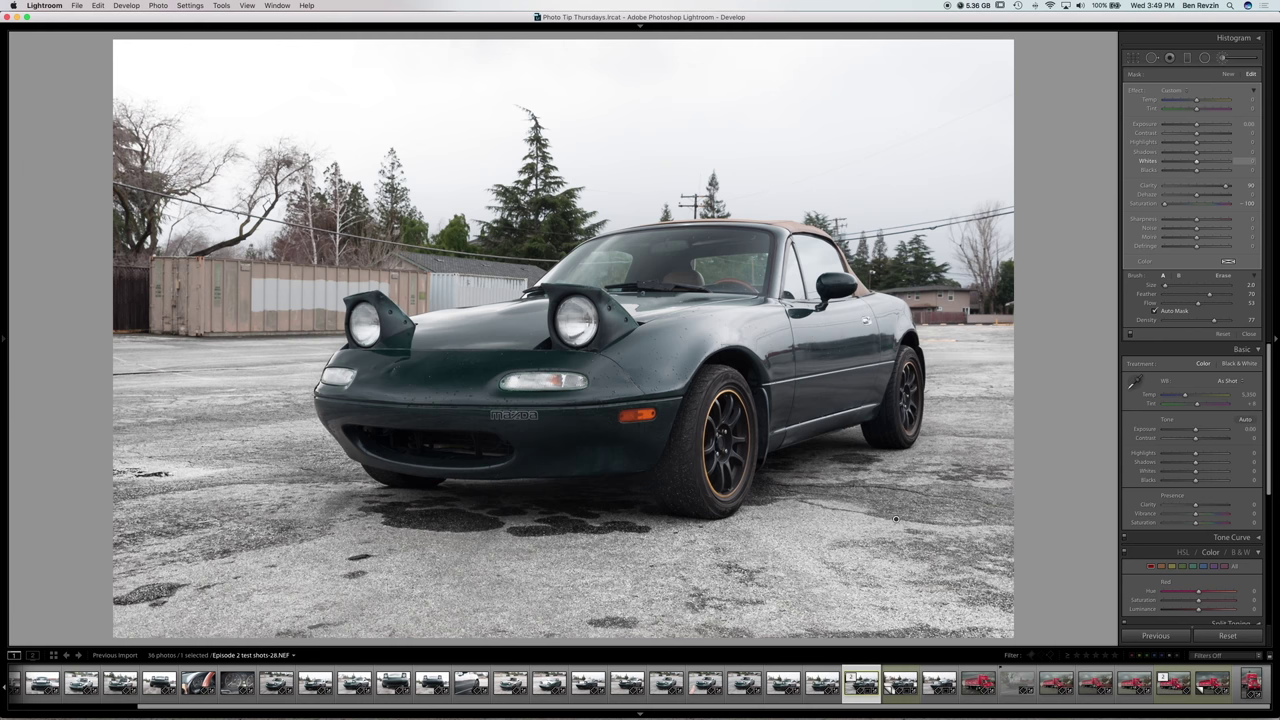
Reduce the asphalt mask's Clarity to 19, and fine-tune it to 23.
key("Tab")
key("Tab")
type("19")
key("Return")
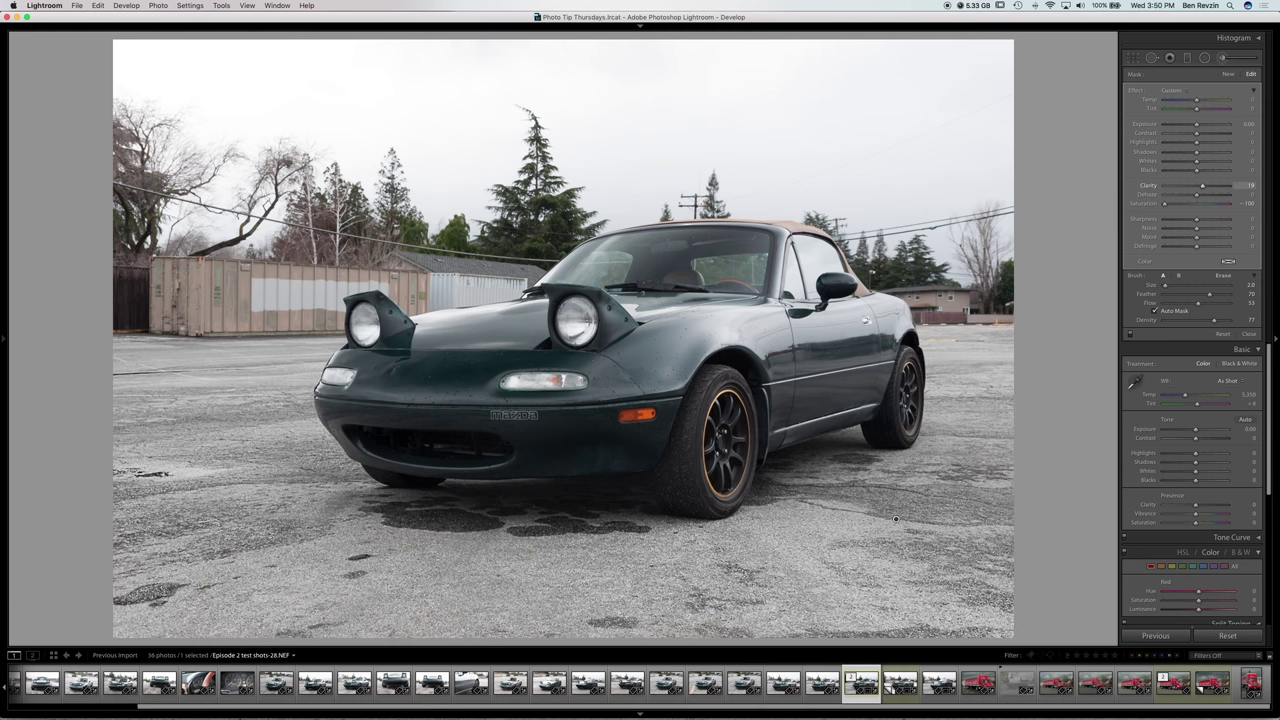
left_click_drag(1199, 186, 1204, 186)
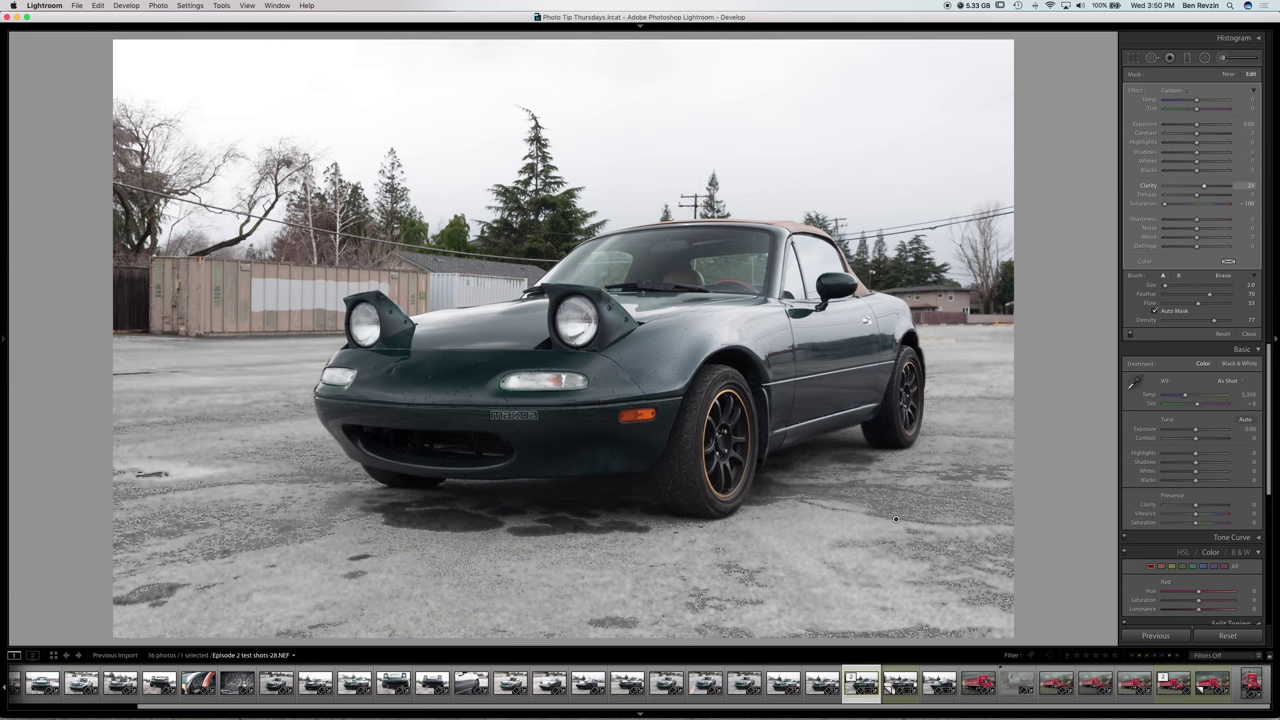
Set the asphalt mask's Dehaze to 21.
key("Tab")
key("shift+Tab")
key("Tab")
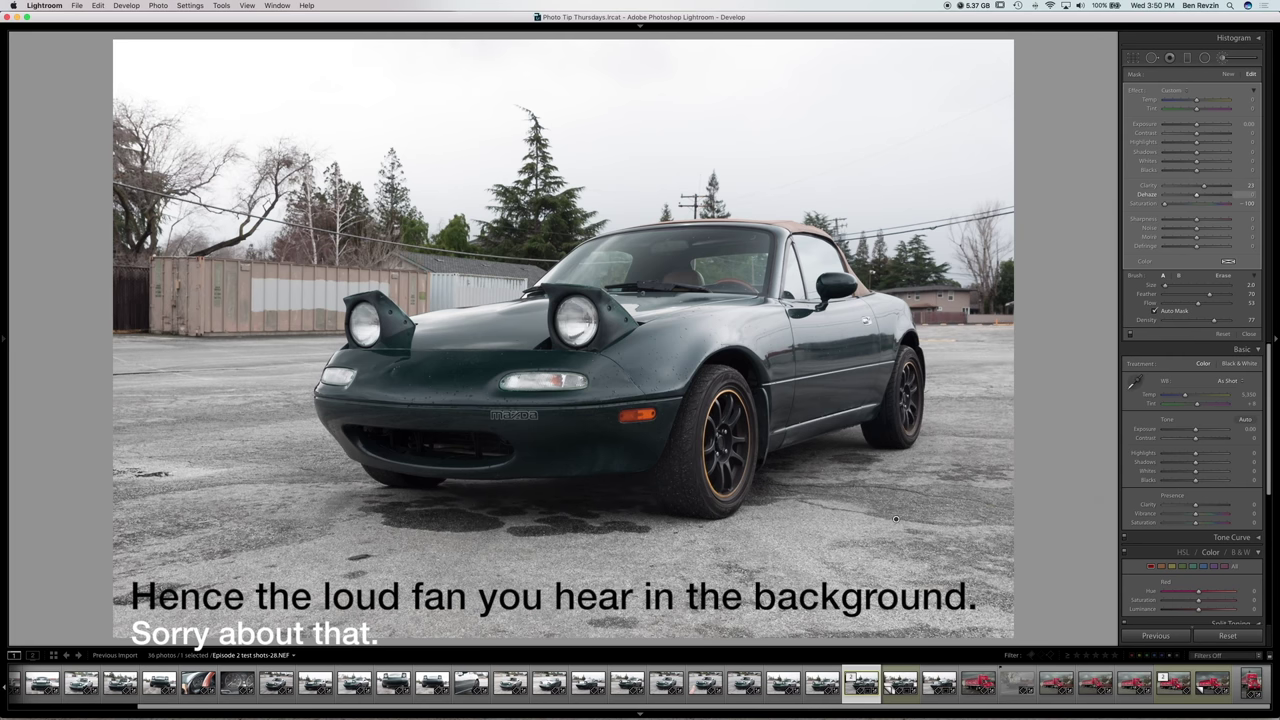
key("shift+Tab")
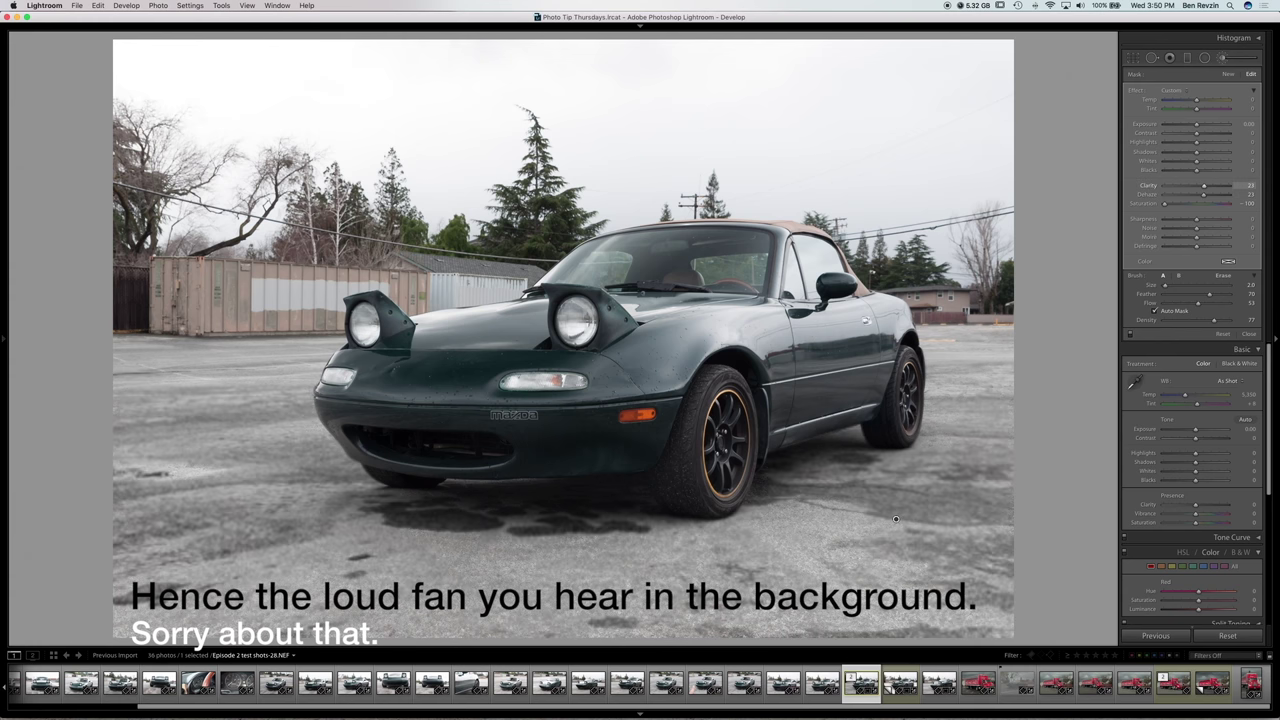
key("shift+Tab")
key("shift+Tab")
key("shift+Tab")
key("shift+Tab")
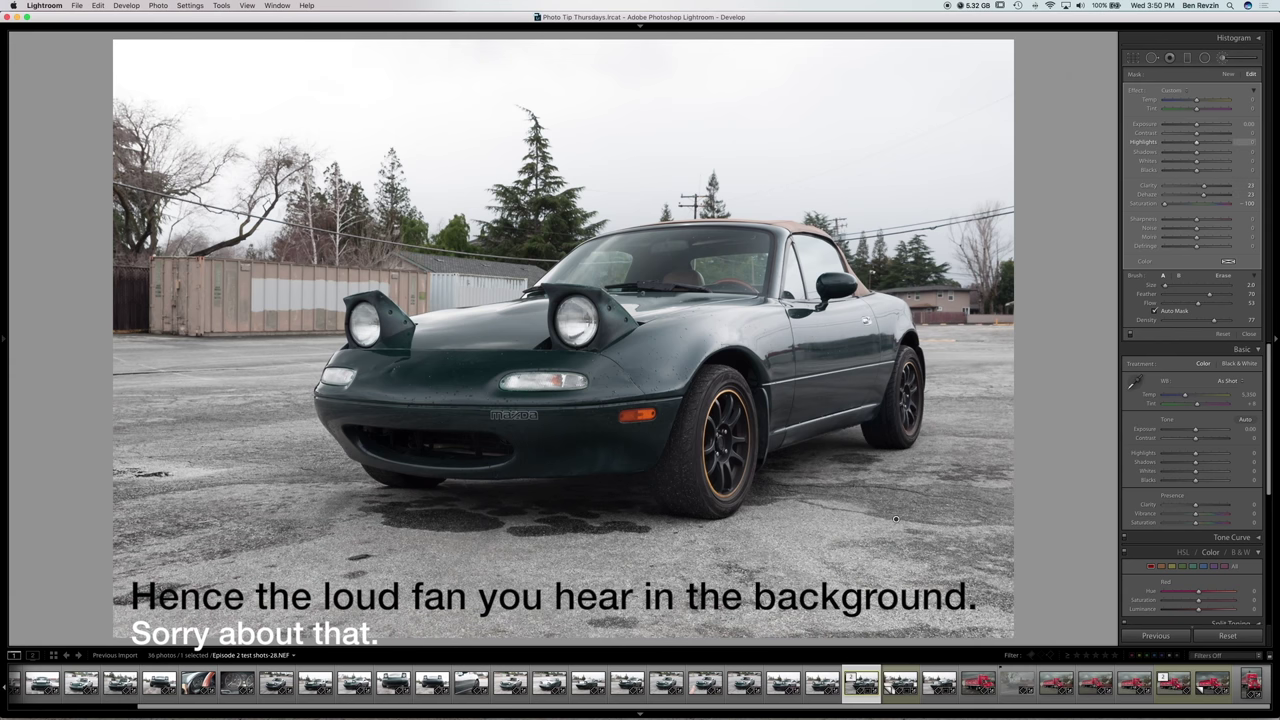
key("Return")
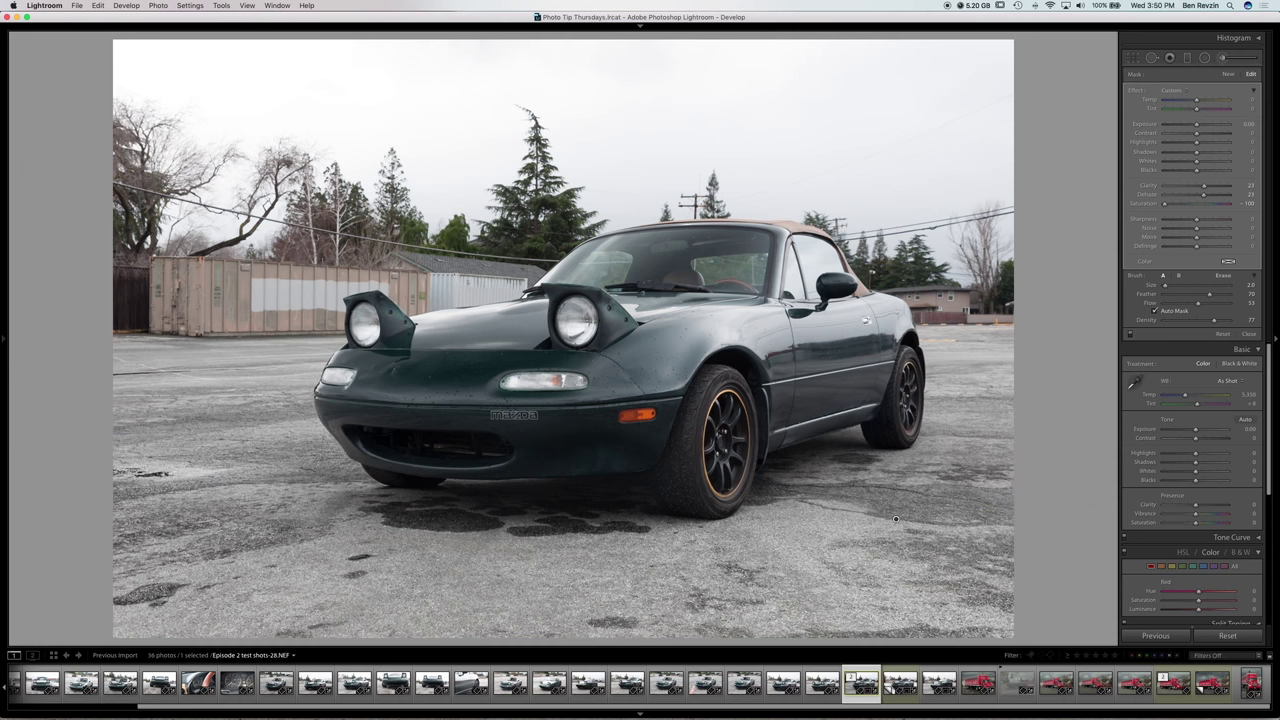
Preview the asphalt with the brush adjustments switched off and on, and undo the stray slider change.
left_click(1130, 334)
key("period")
key("period")
key("comma")
key("comma")
key("comma")
key("minus")
key("super+z")
Paint a new brush mask on the car's lower side between the wheels at size 7 and set its Exposure to 0.94.
left_click(1228, 74)
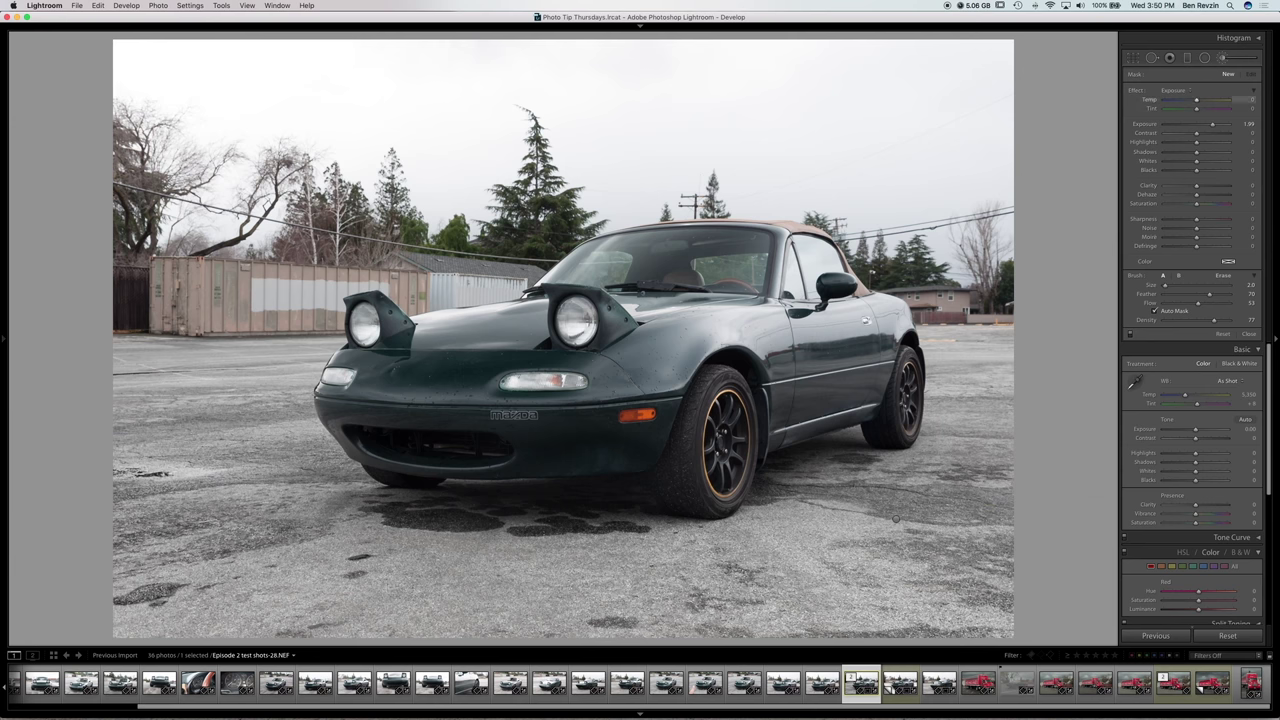
left_click(841, 413)
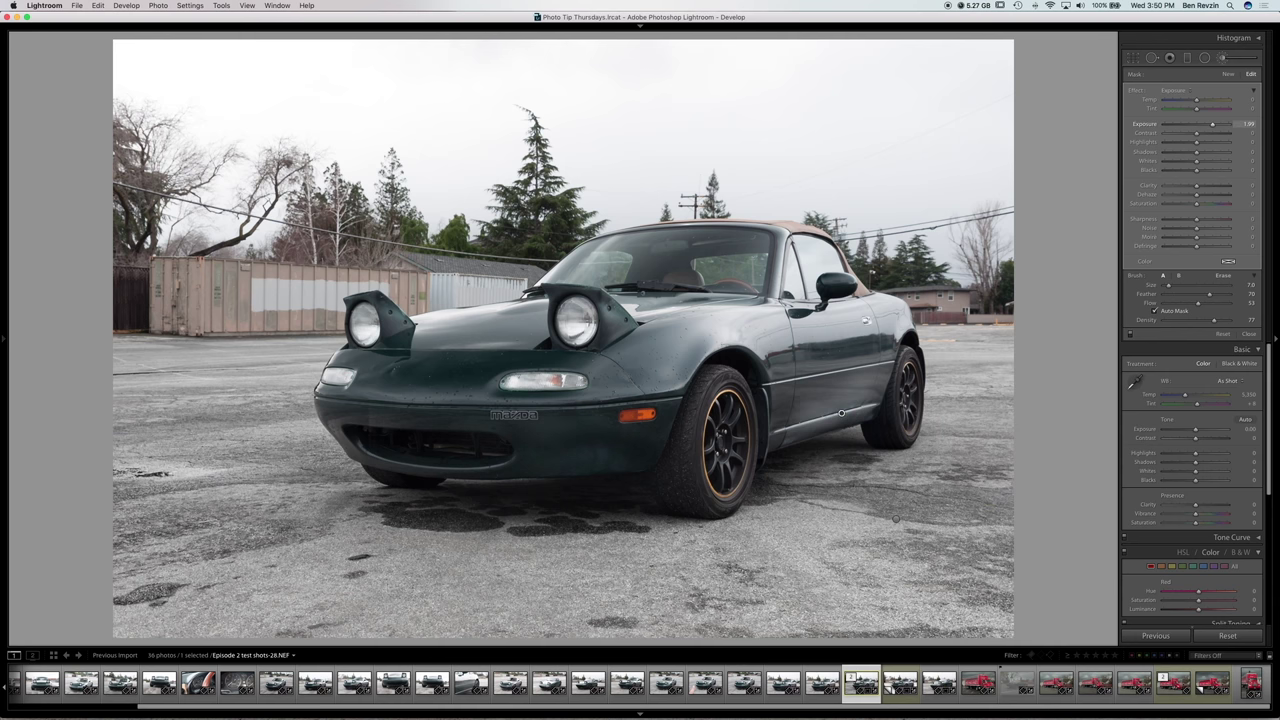
left_click_drag(1213, 125, 1229, 125)
key("Tab")
key("Tab")
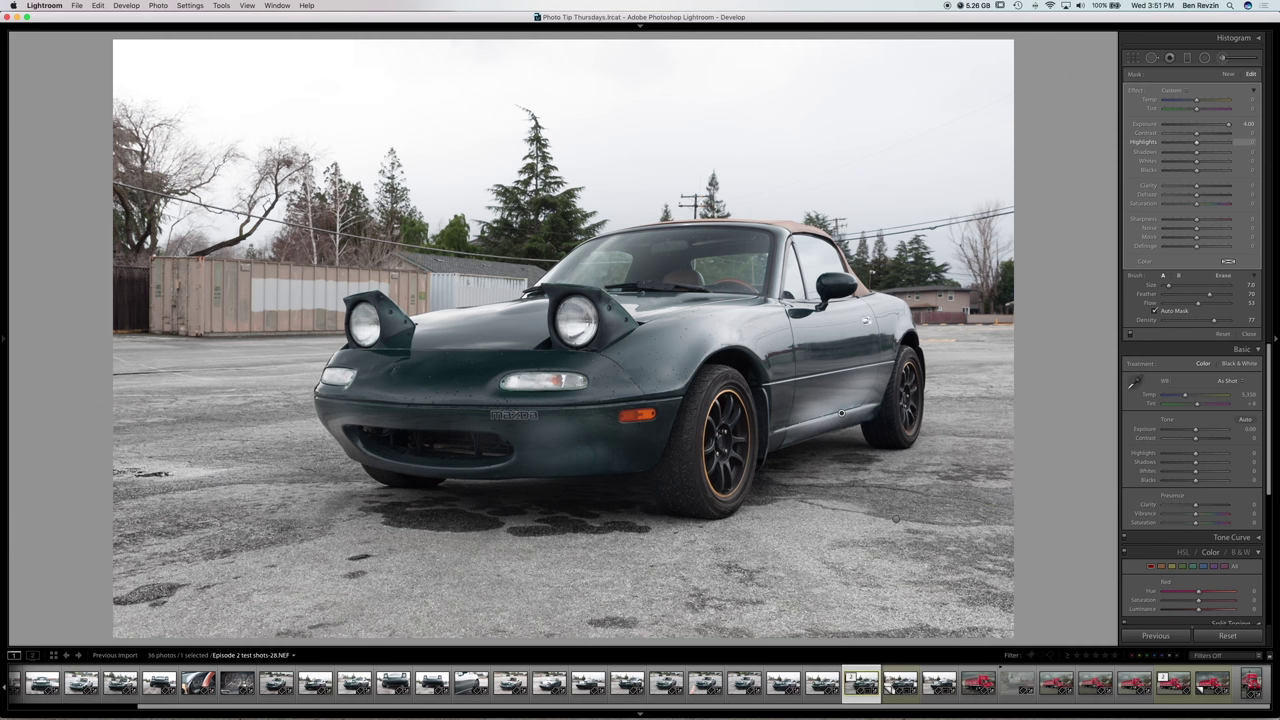
key("Return")
left_click_drag(1229, 125, 1207, 125)
key("Return")
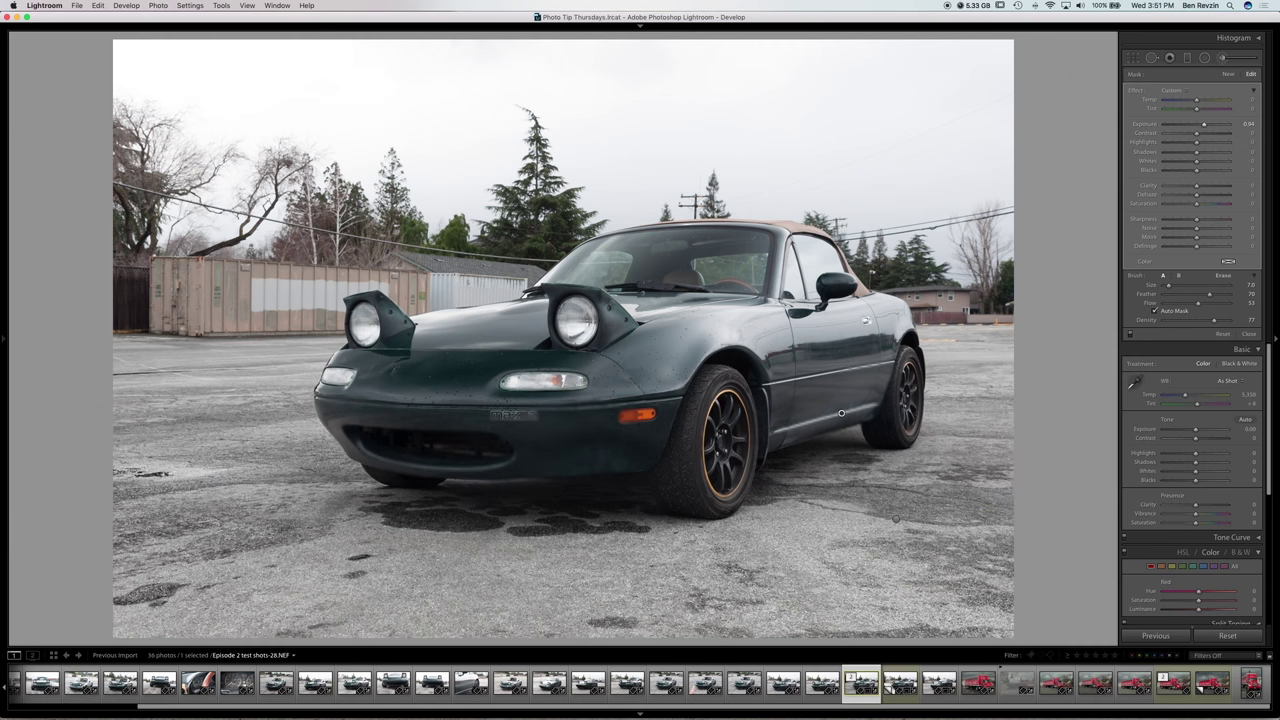
Lower the Blacks slightly on the mask covering the car's side.
key("Tab")
key("Tab")
key("Tab")
key("Tab")
key("Tab")
left_click_drag(1196, 170, 1186, 170)
key("Tab")
key("Tab")
Close the Adjustment Brush and compare the whole photo with its unedited version.
key("Escape")
key("k")
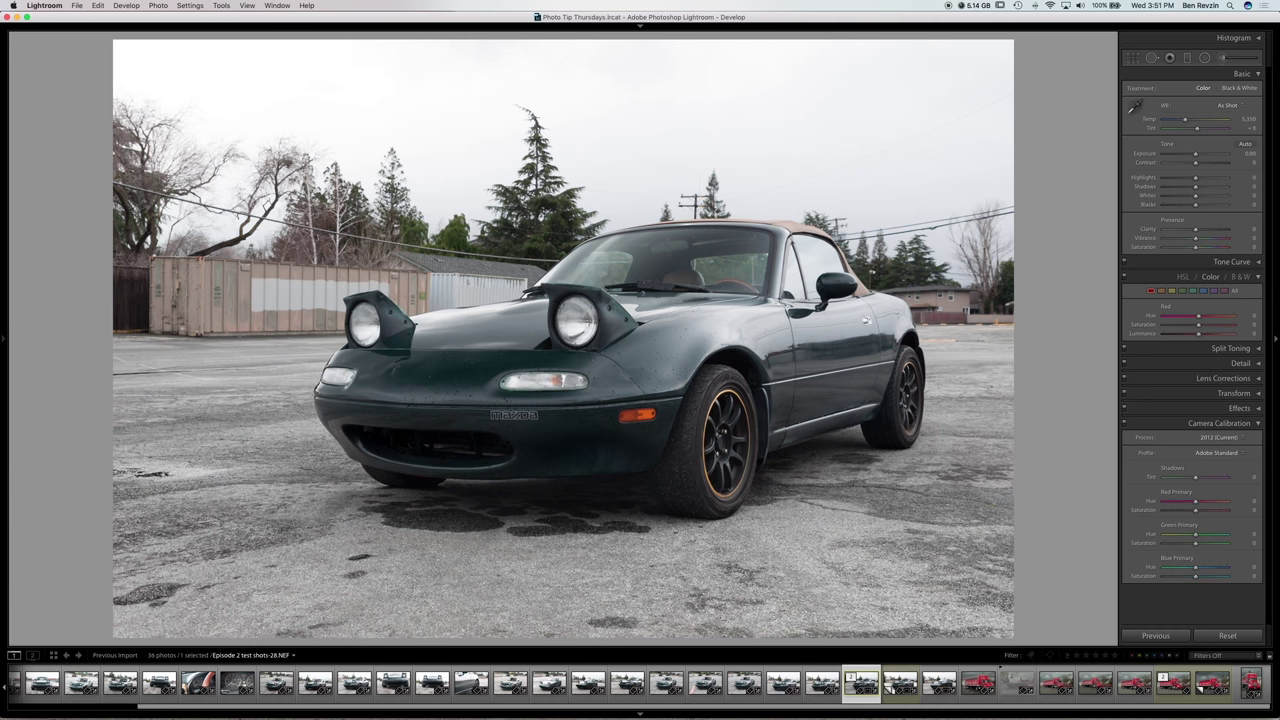
key("backslash")
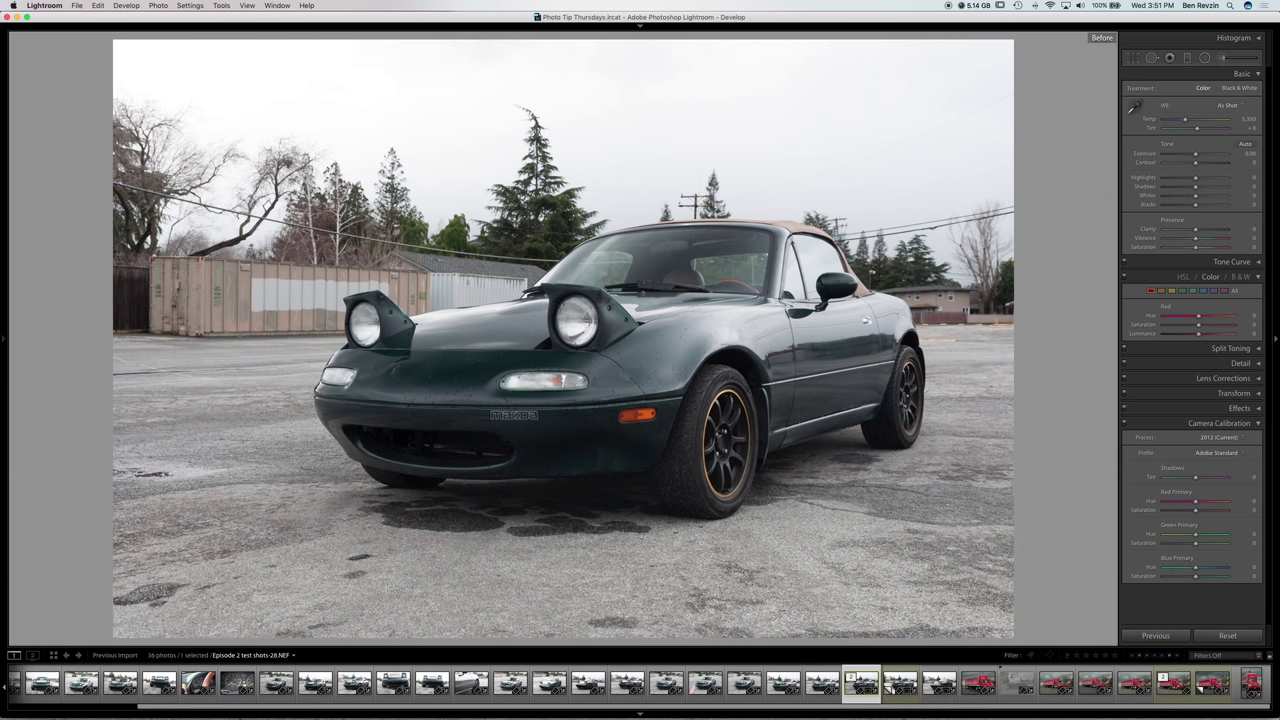
key("backslash")
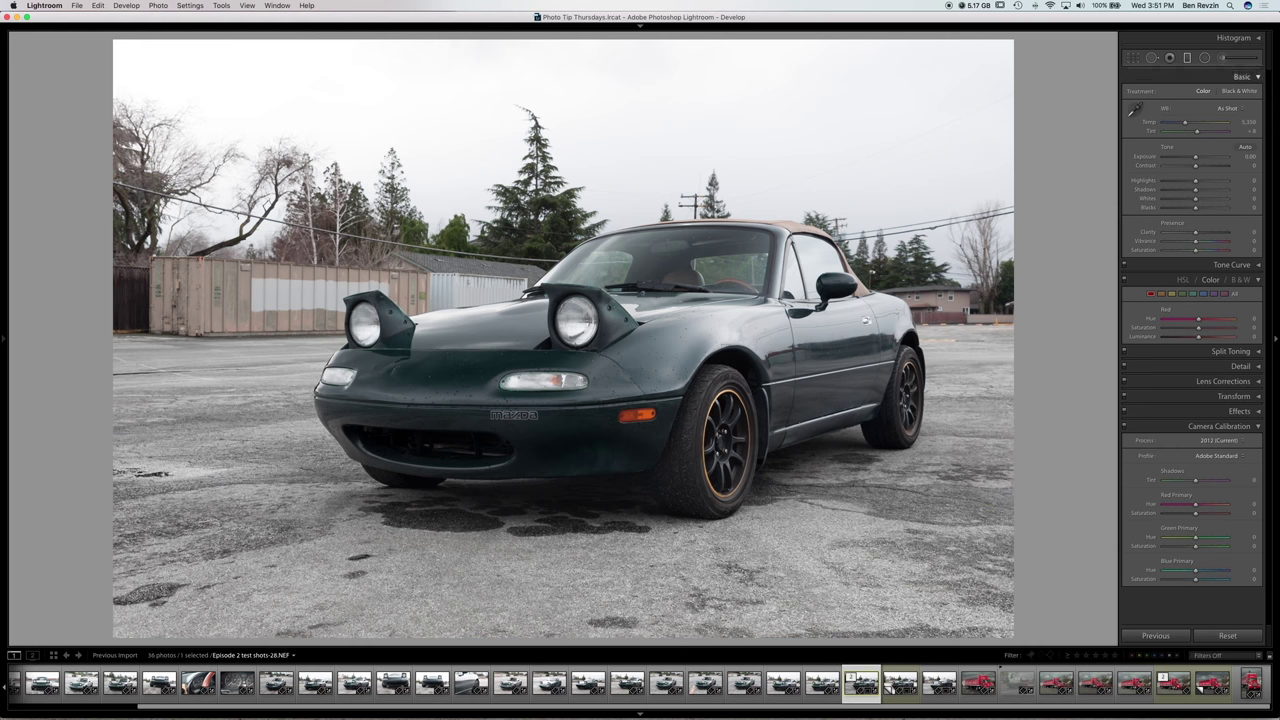
Add a graduated filter with the Desert Sky preset, from the photo's upper edge down to the car's roof.
left_click(1187, 57)
left_click(1185, 89)
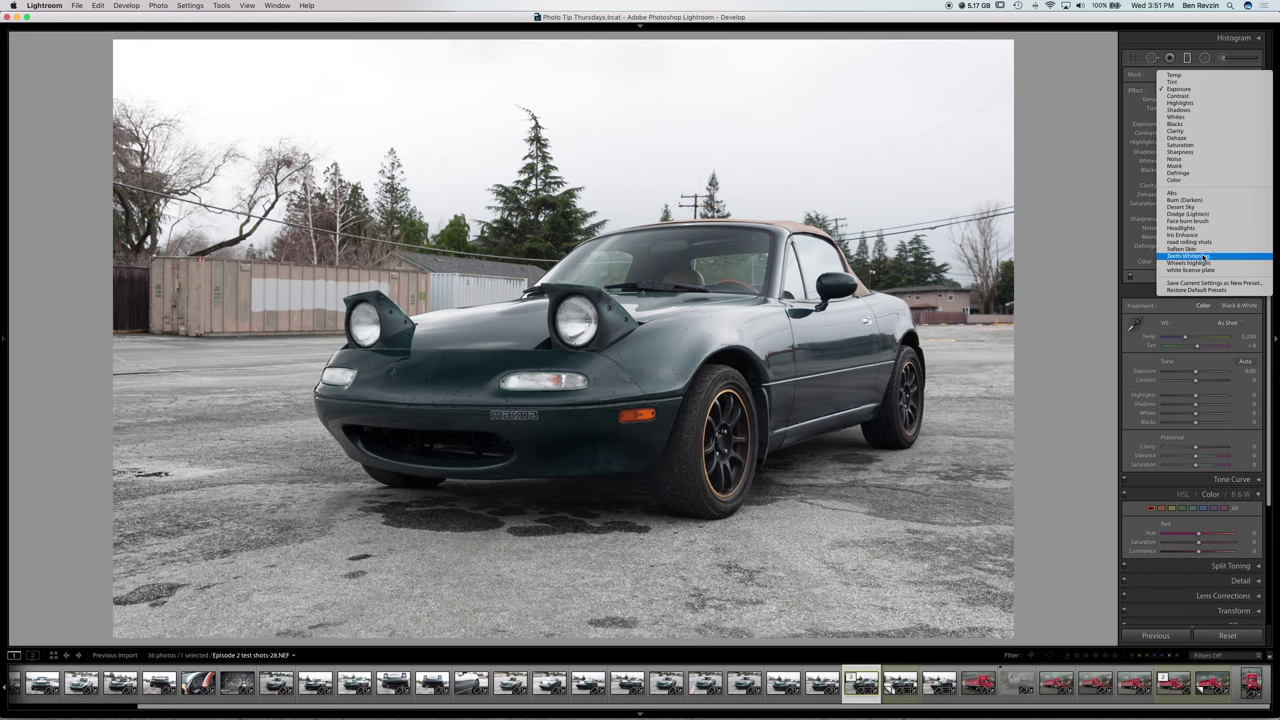
left_click(1182, 206)
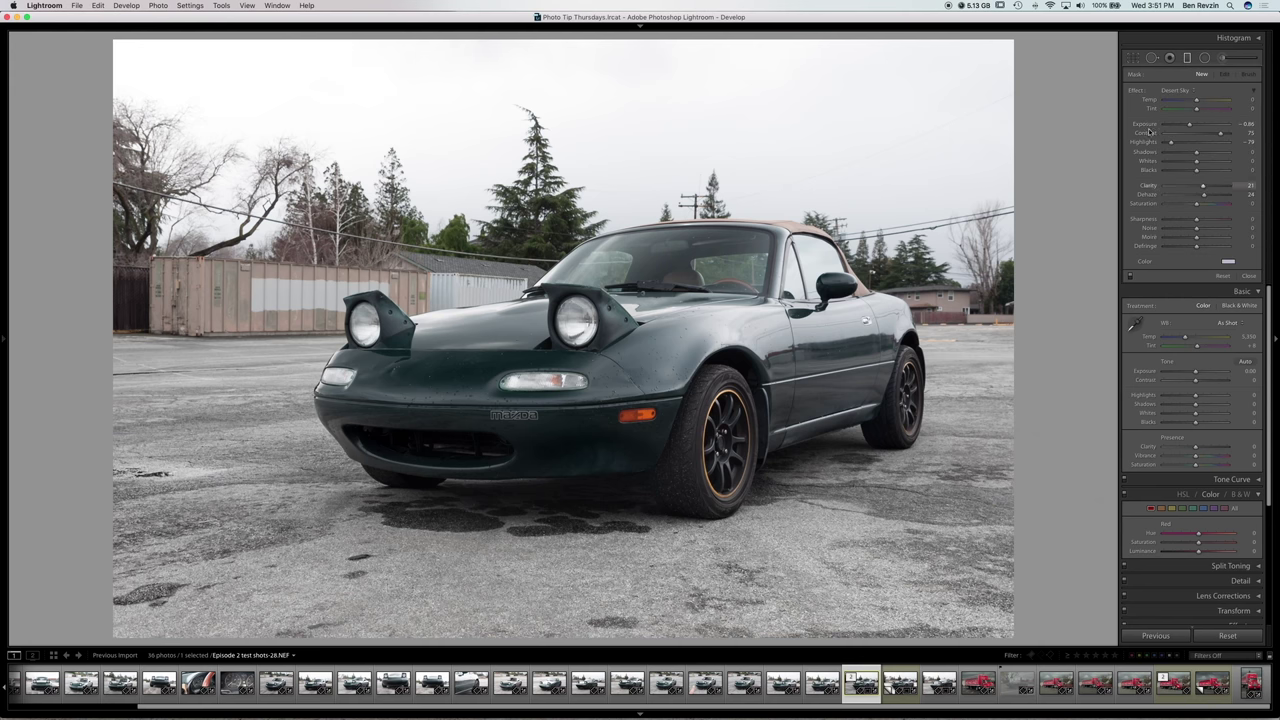
left_click_drag(705, 38, 720, 243)
Set the sky filter's Exposure to -2.24 and close the Graduated Filter.
left_click_drag(1189, 132, 1179, 126)
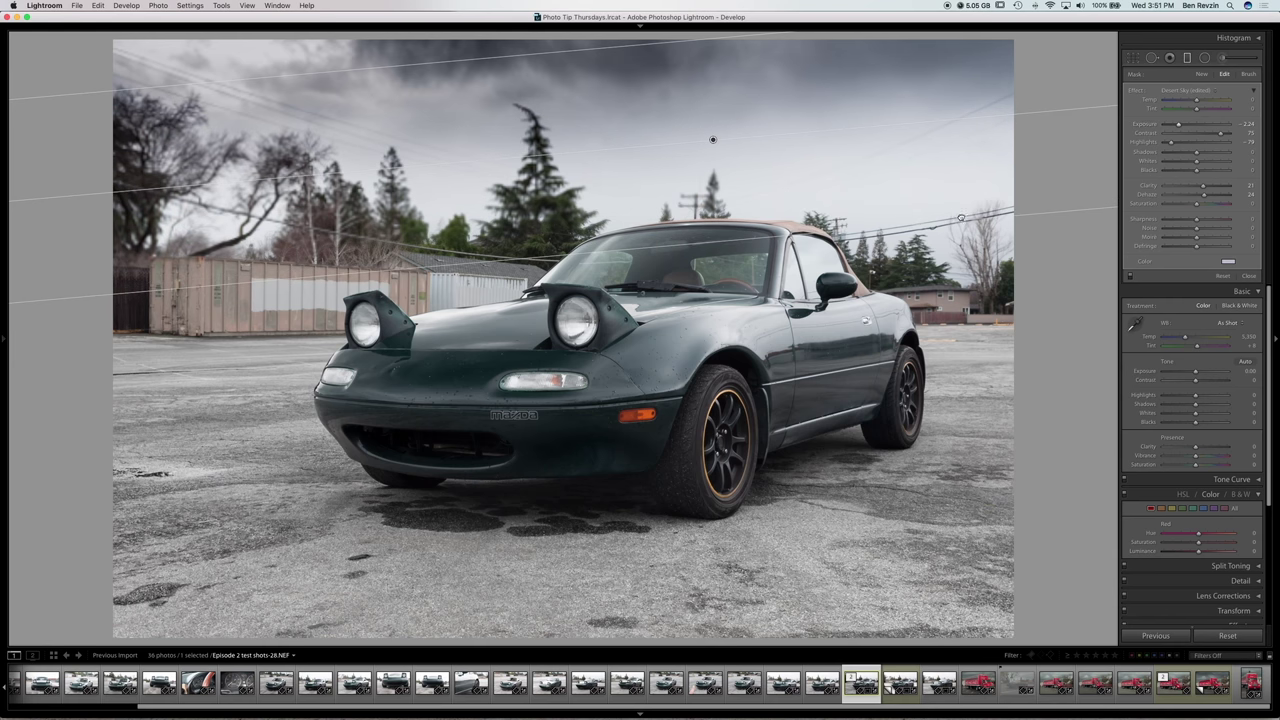
key("m")
key("m")
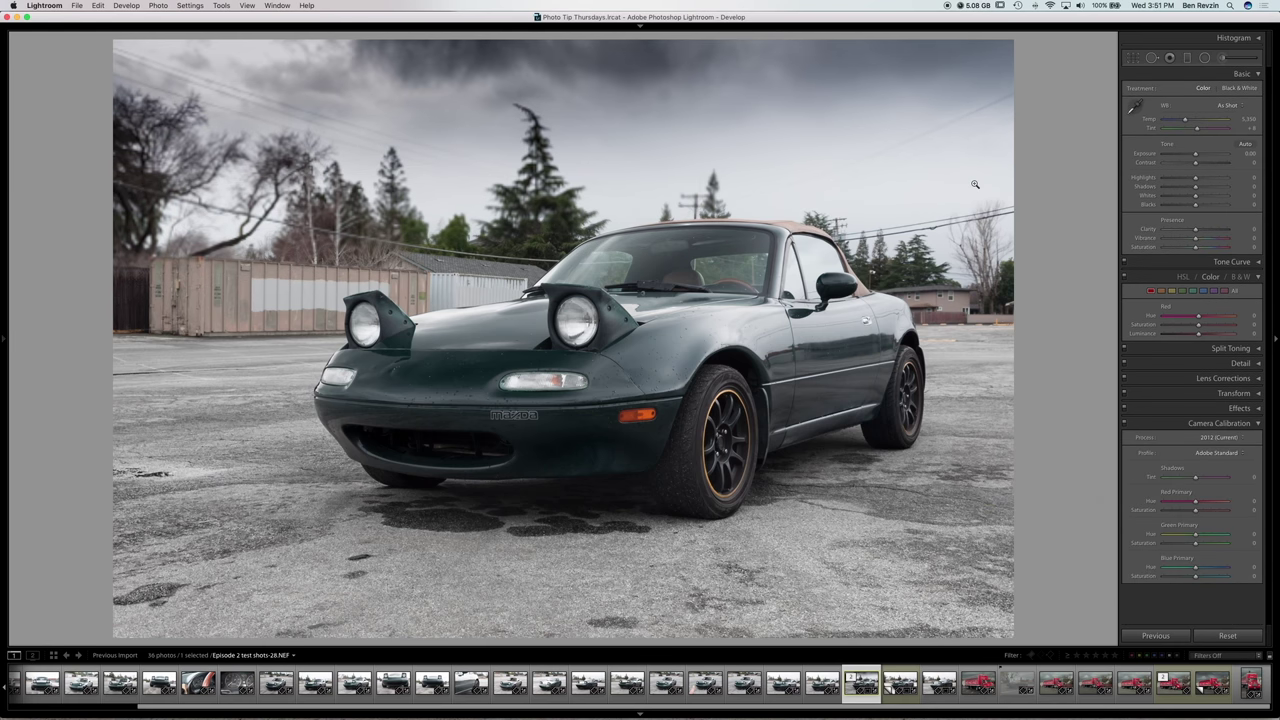
Show the before and after versions side by side and hide the adjustment controls to enlarge them.
key("y")
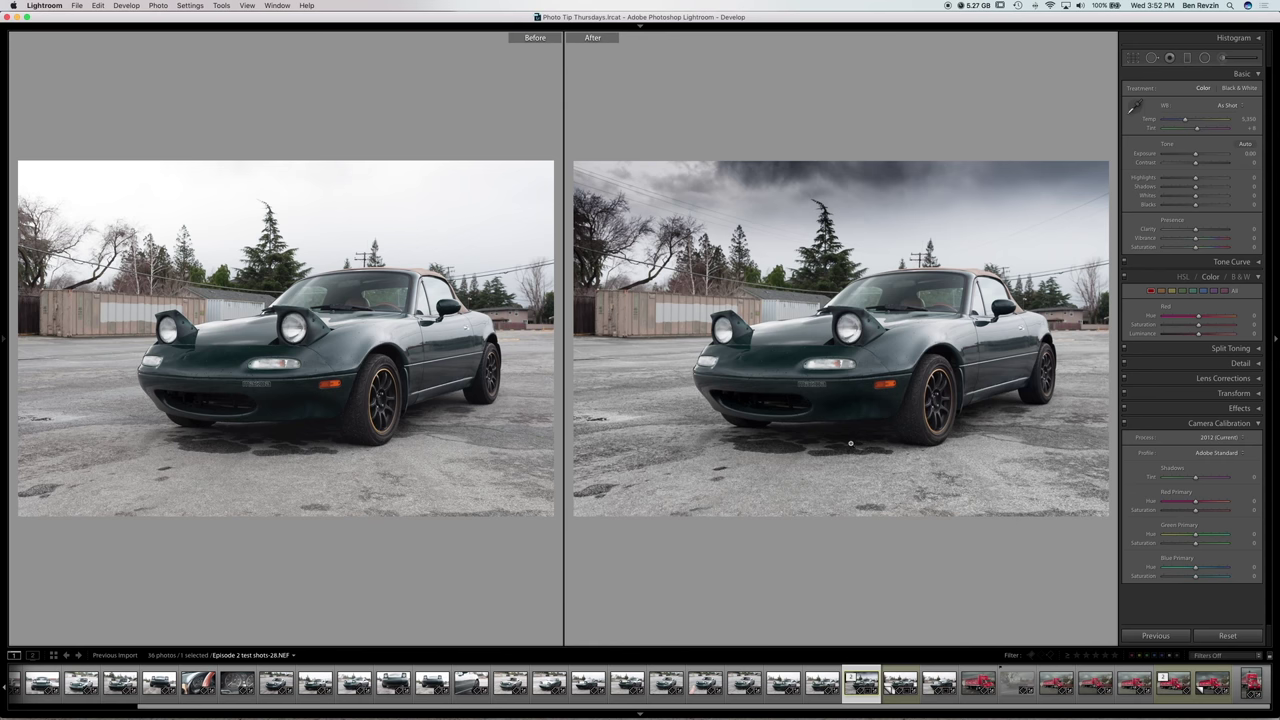
left_click(1274, 340)
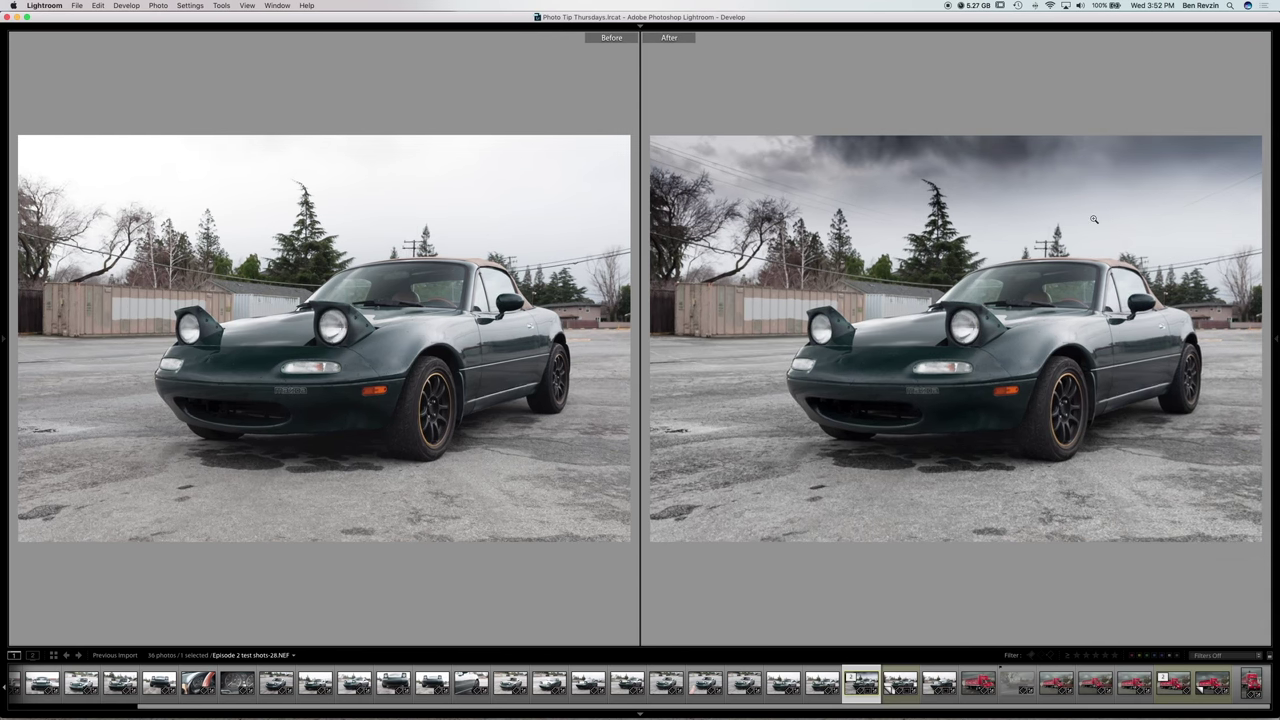